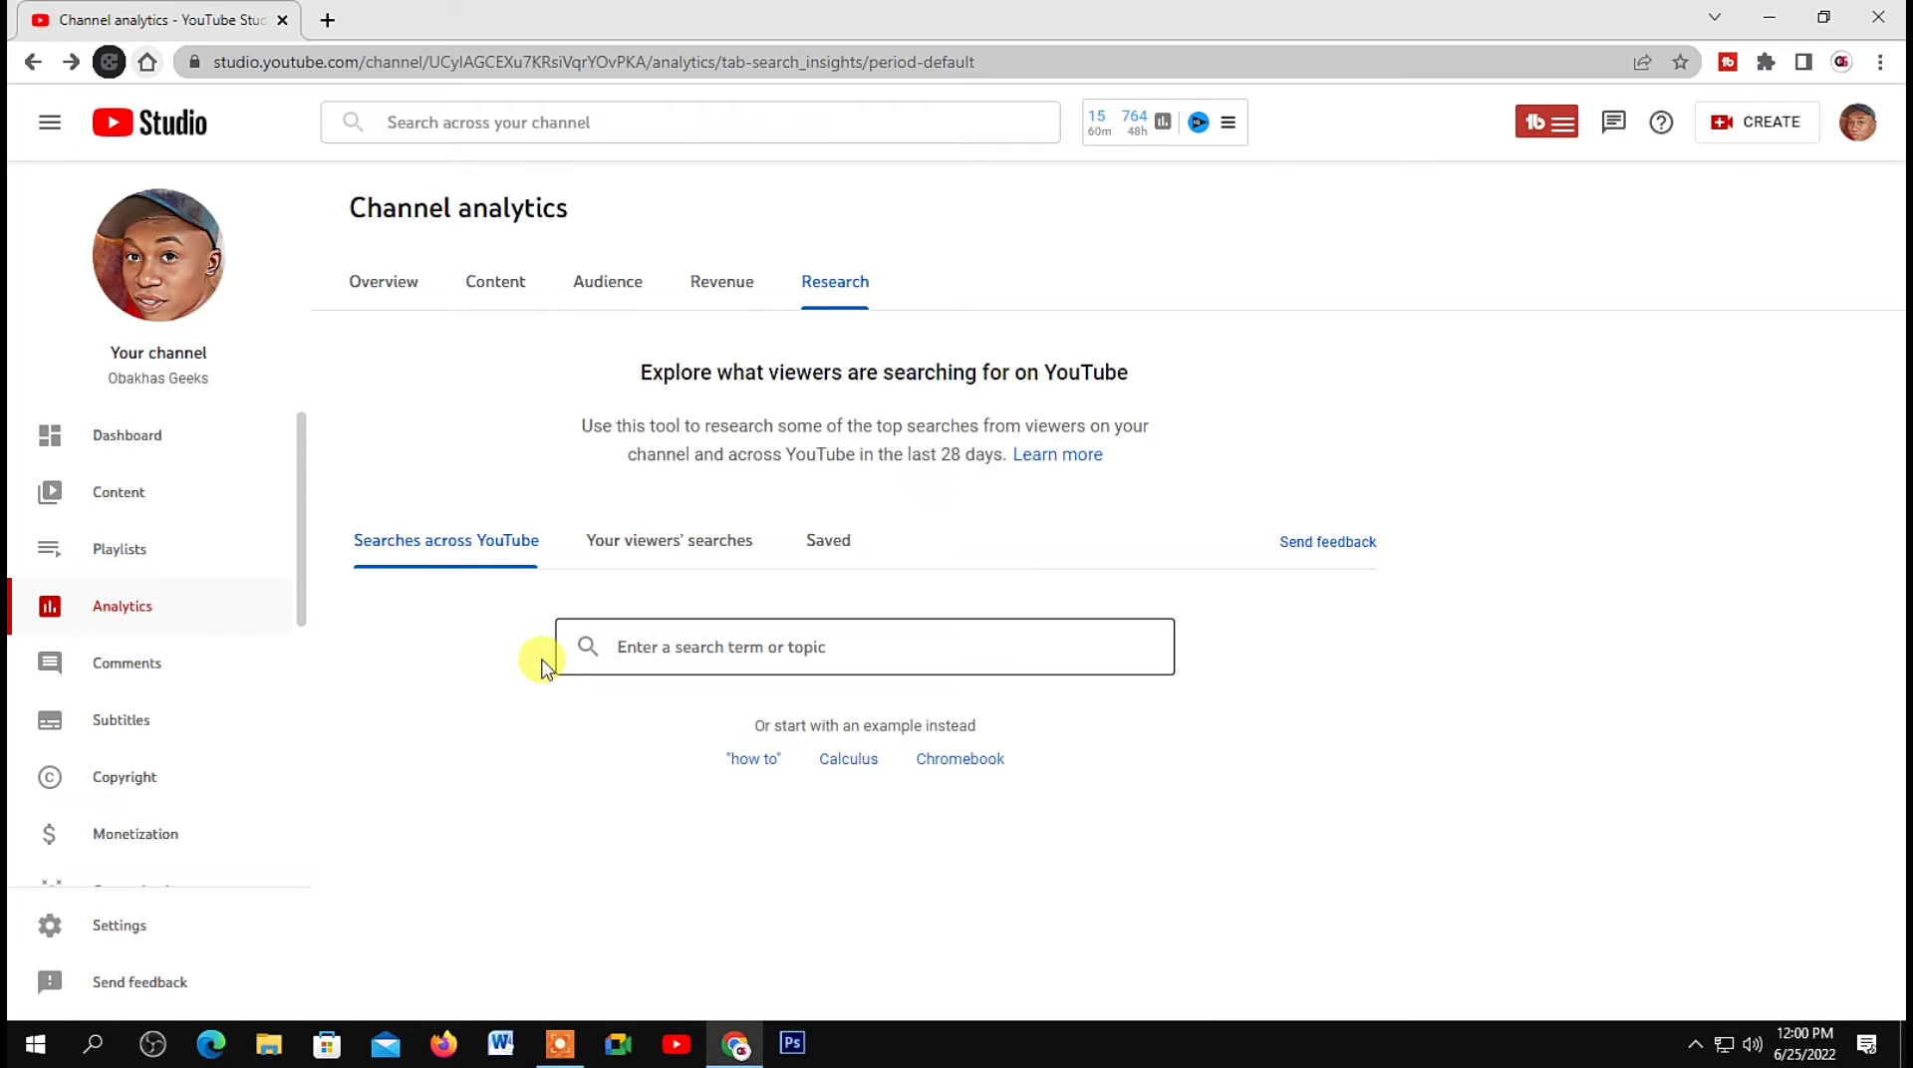
- Search across YouTube for "best camera 2022" and look through the suggested search terms and their search volumes
{"action": "type", "text": "best c"}
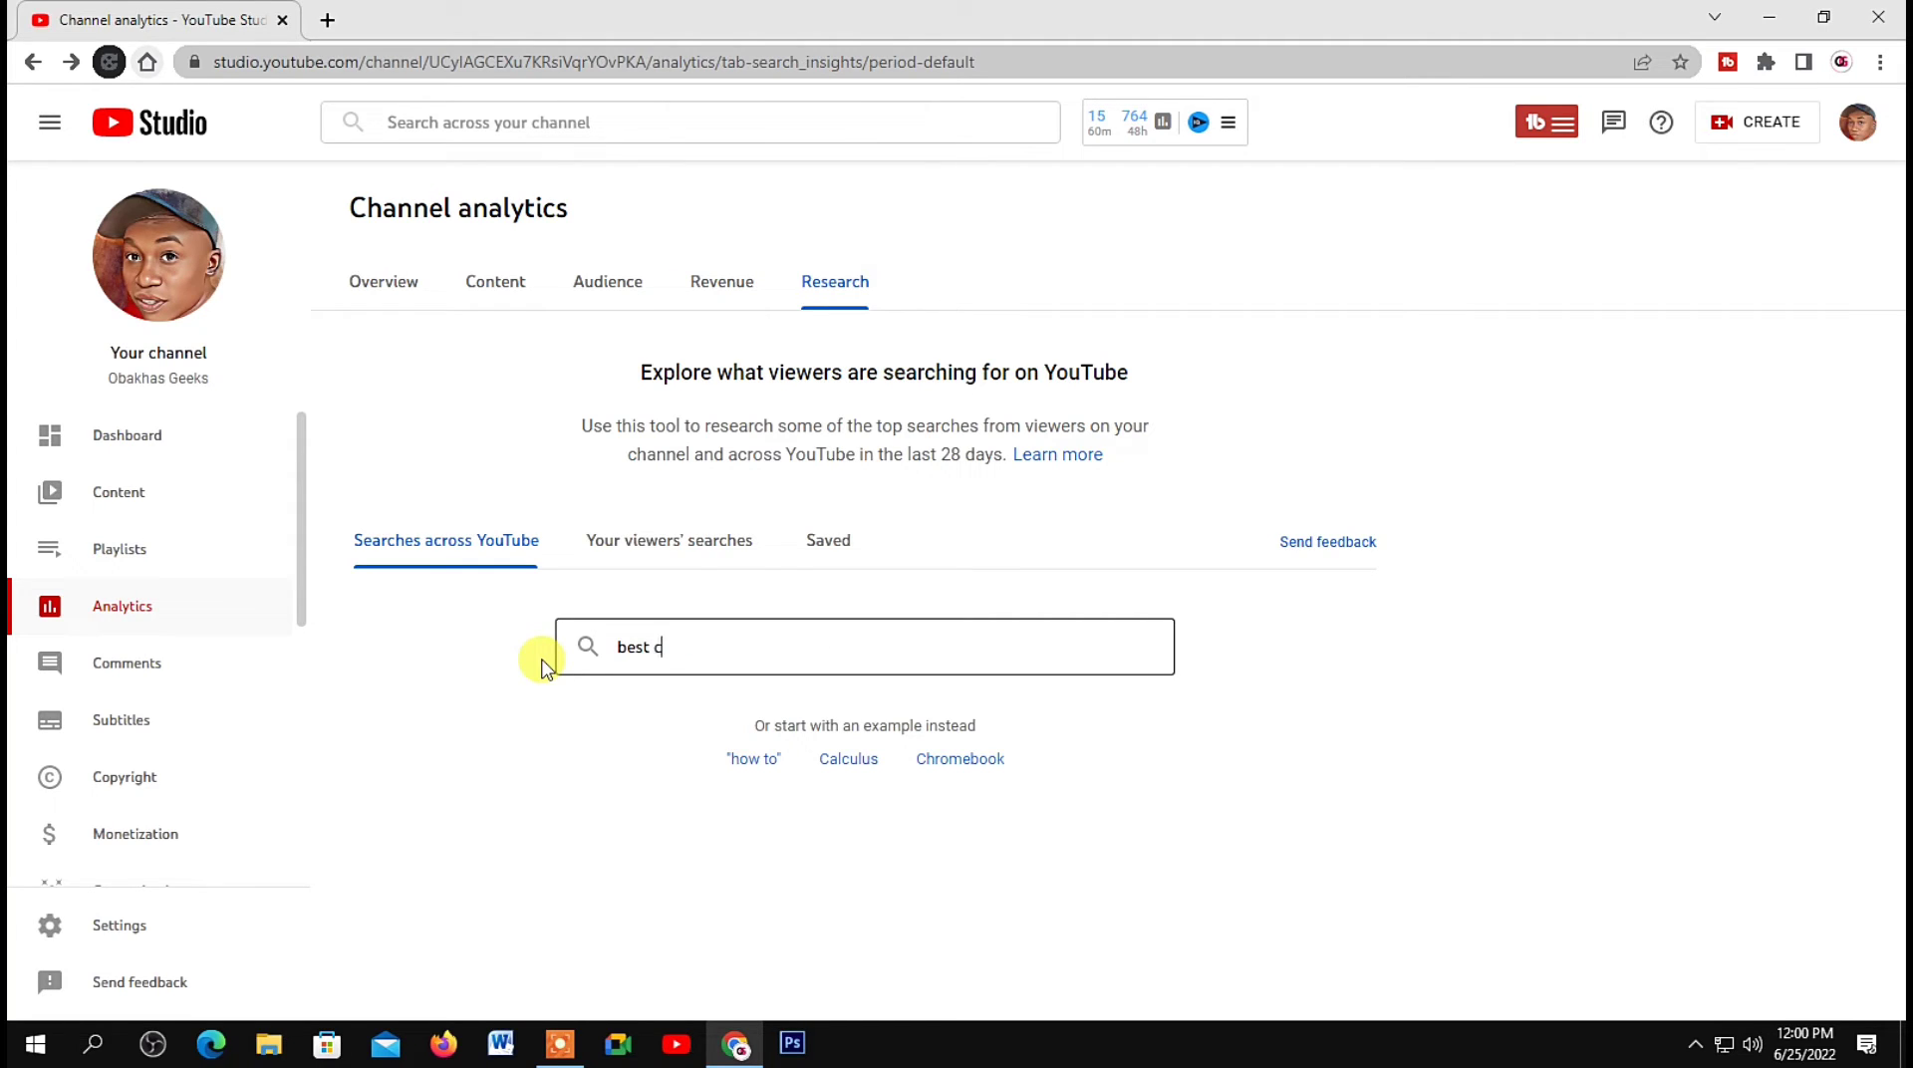
{"action": "type", "text": "amera "}
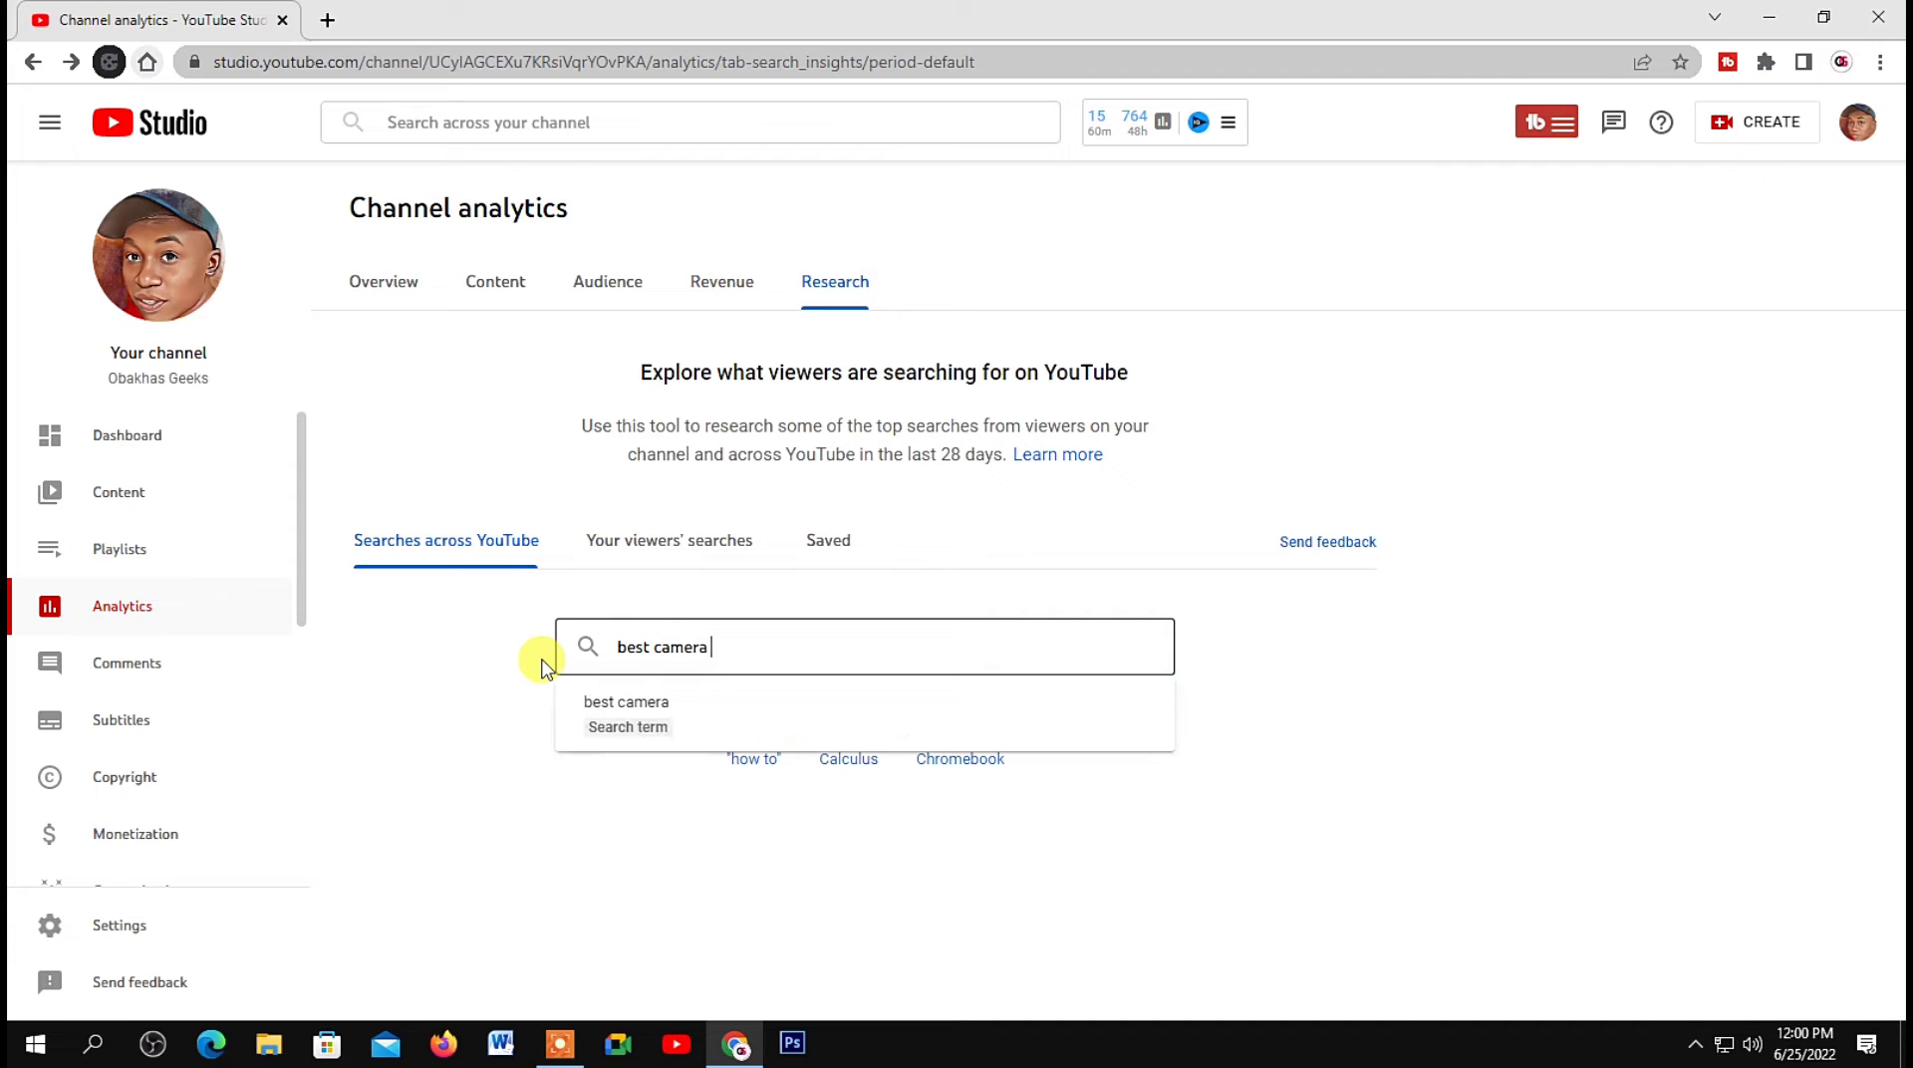
{"action": "type", "text": "2022"}
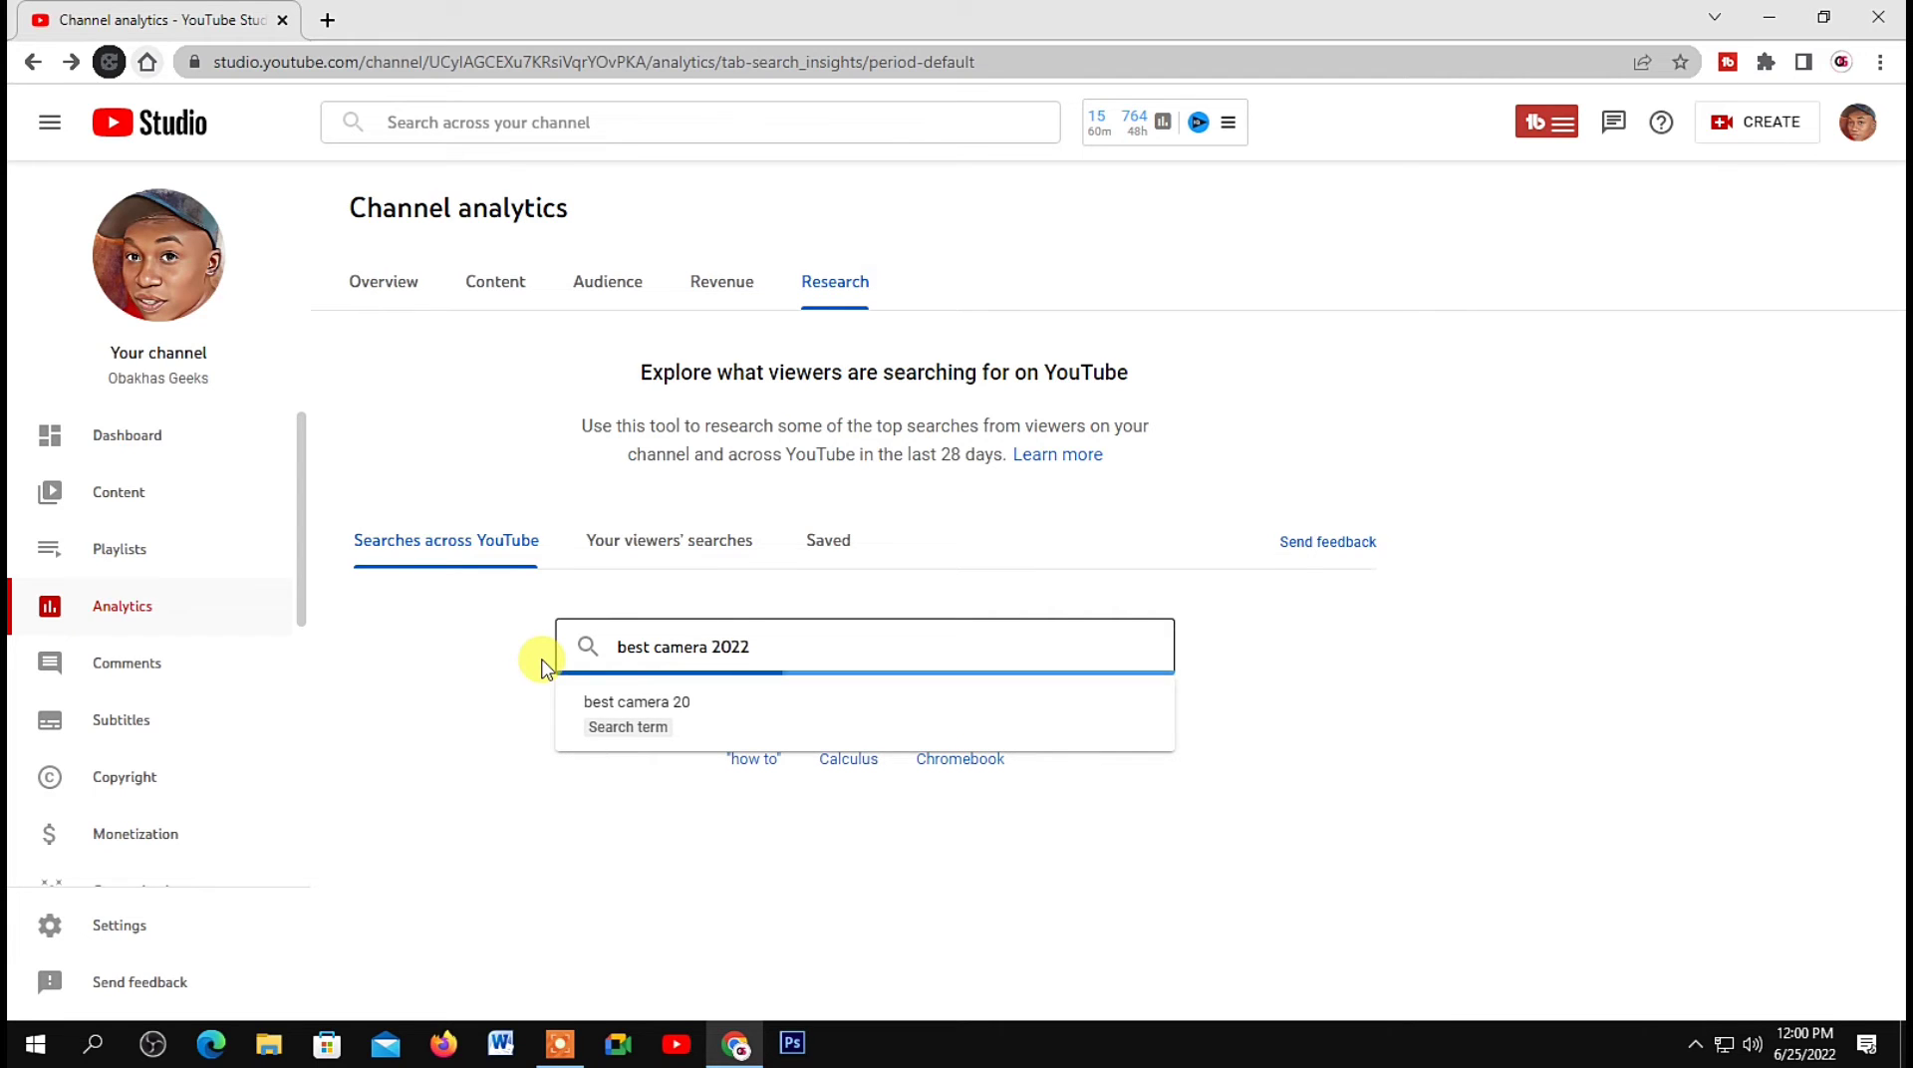
{"action": "key", "text": "Return"}
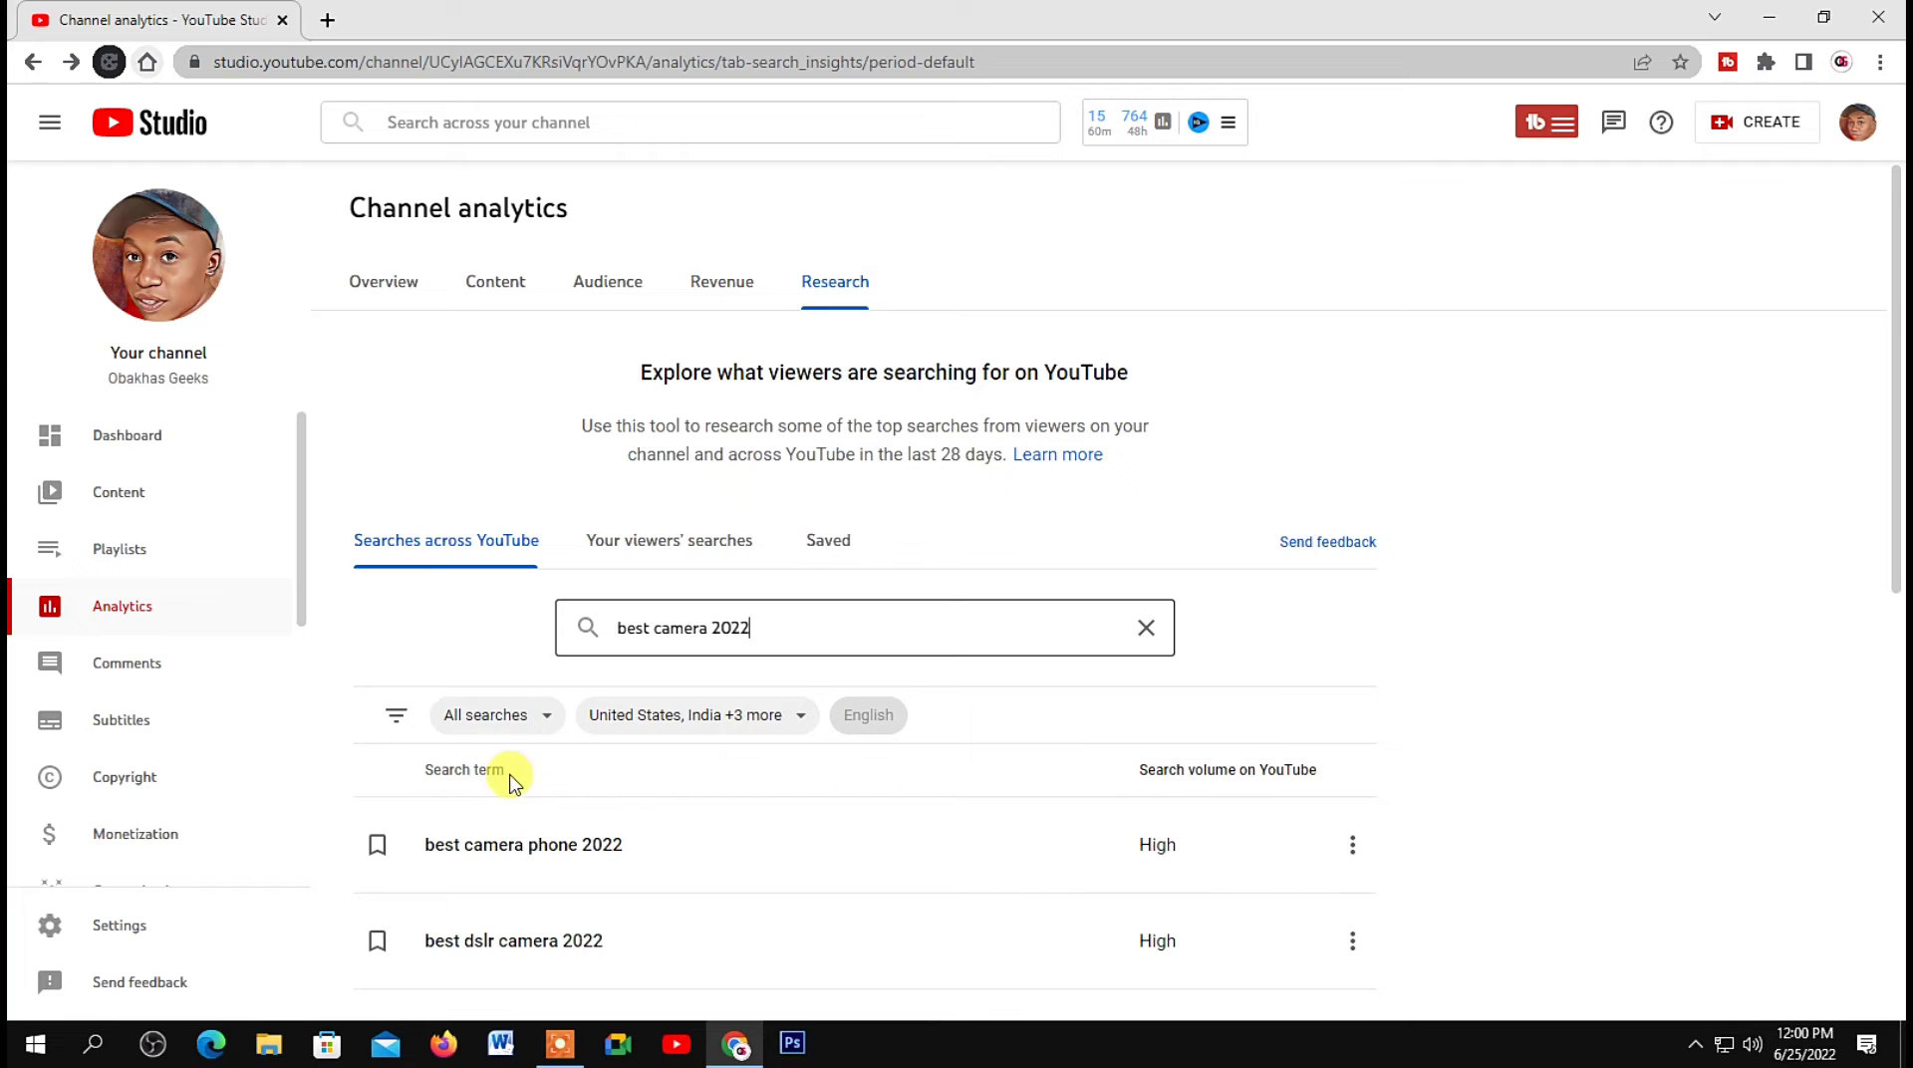
{"action": "scroll", "coordinate": [508, 777], "scroll_direction": "down", "scroll_amount": 3}
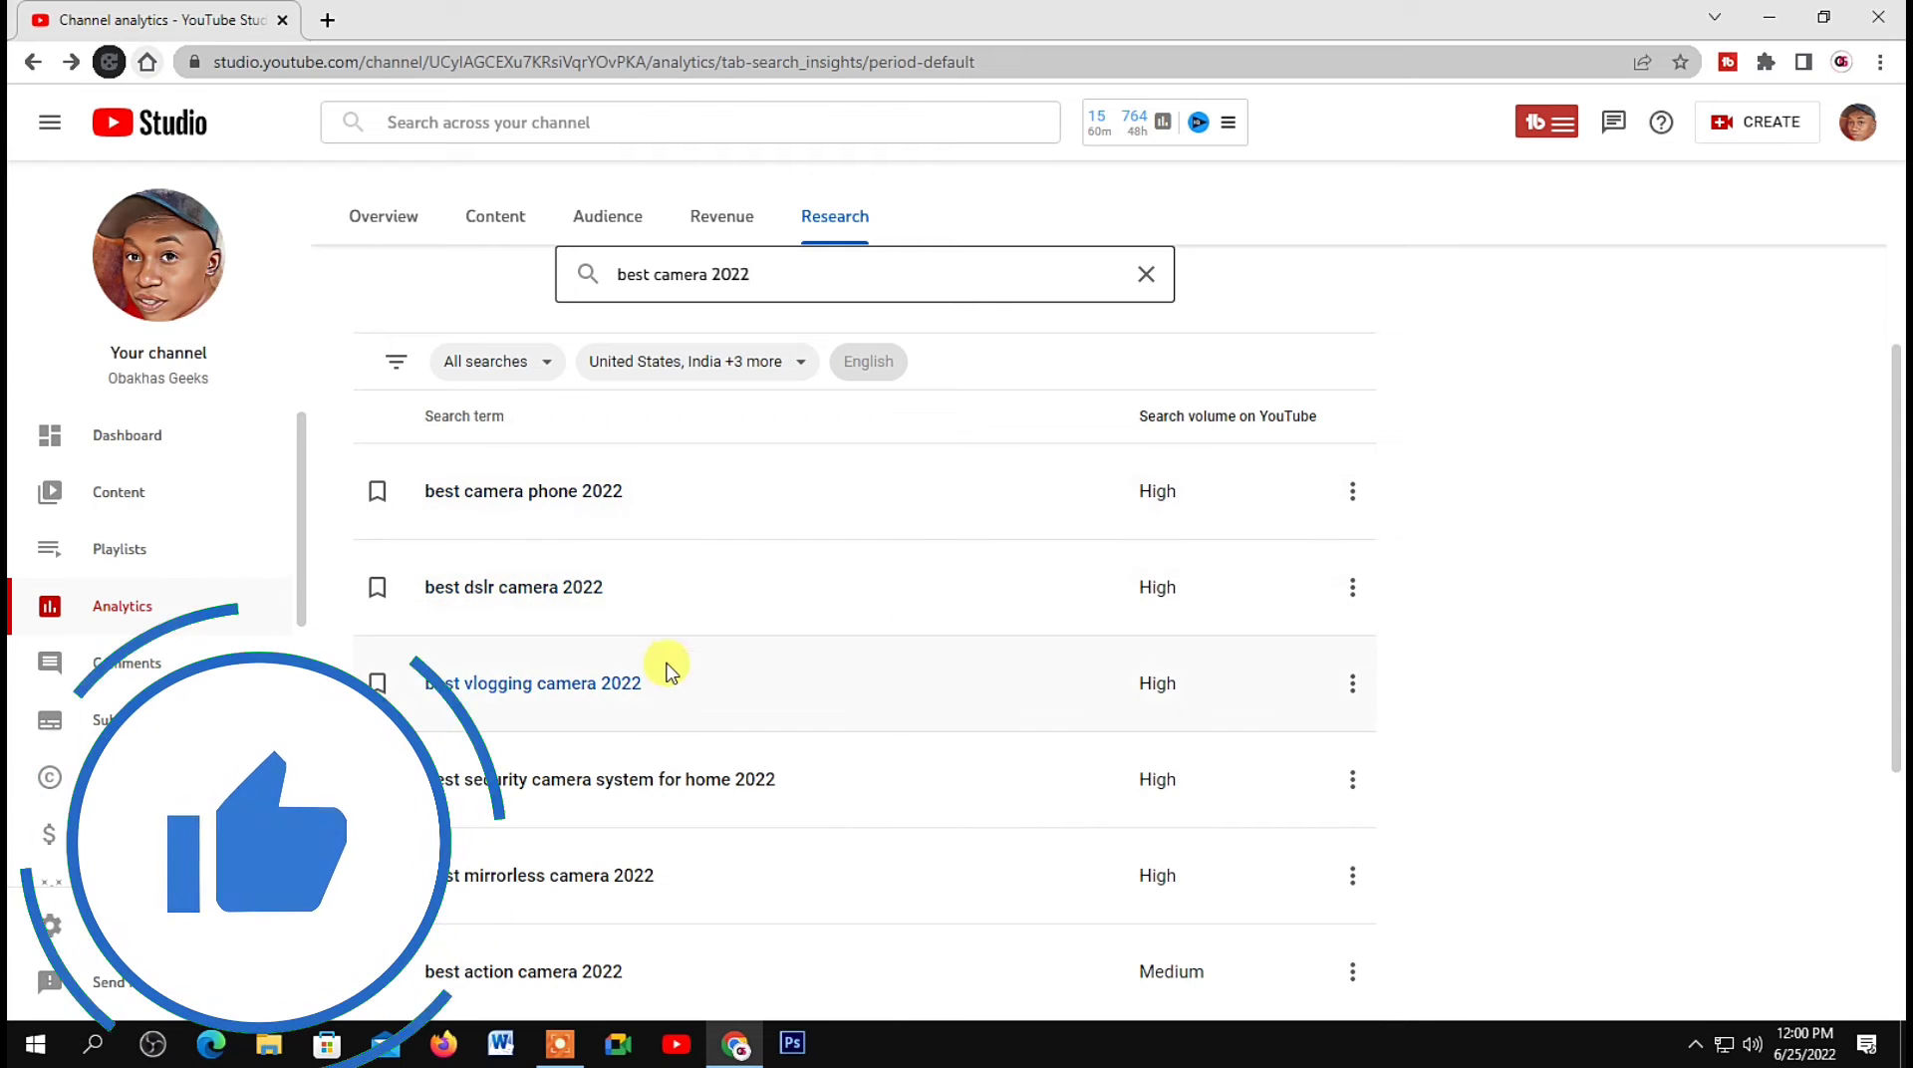
{"action": "scroll", "coordinate": [678, 662], "scroll_direction": "down", "scroll_amount": 4}
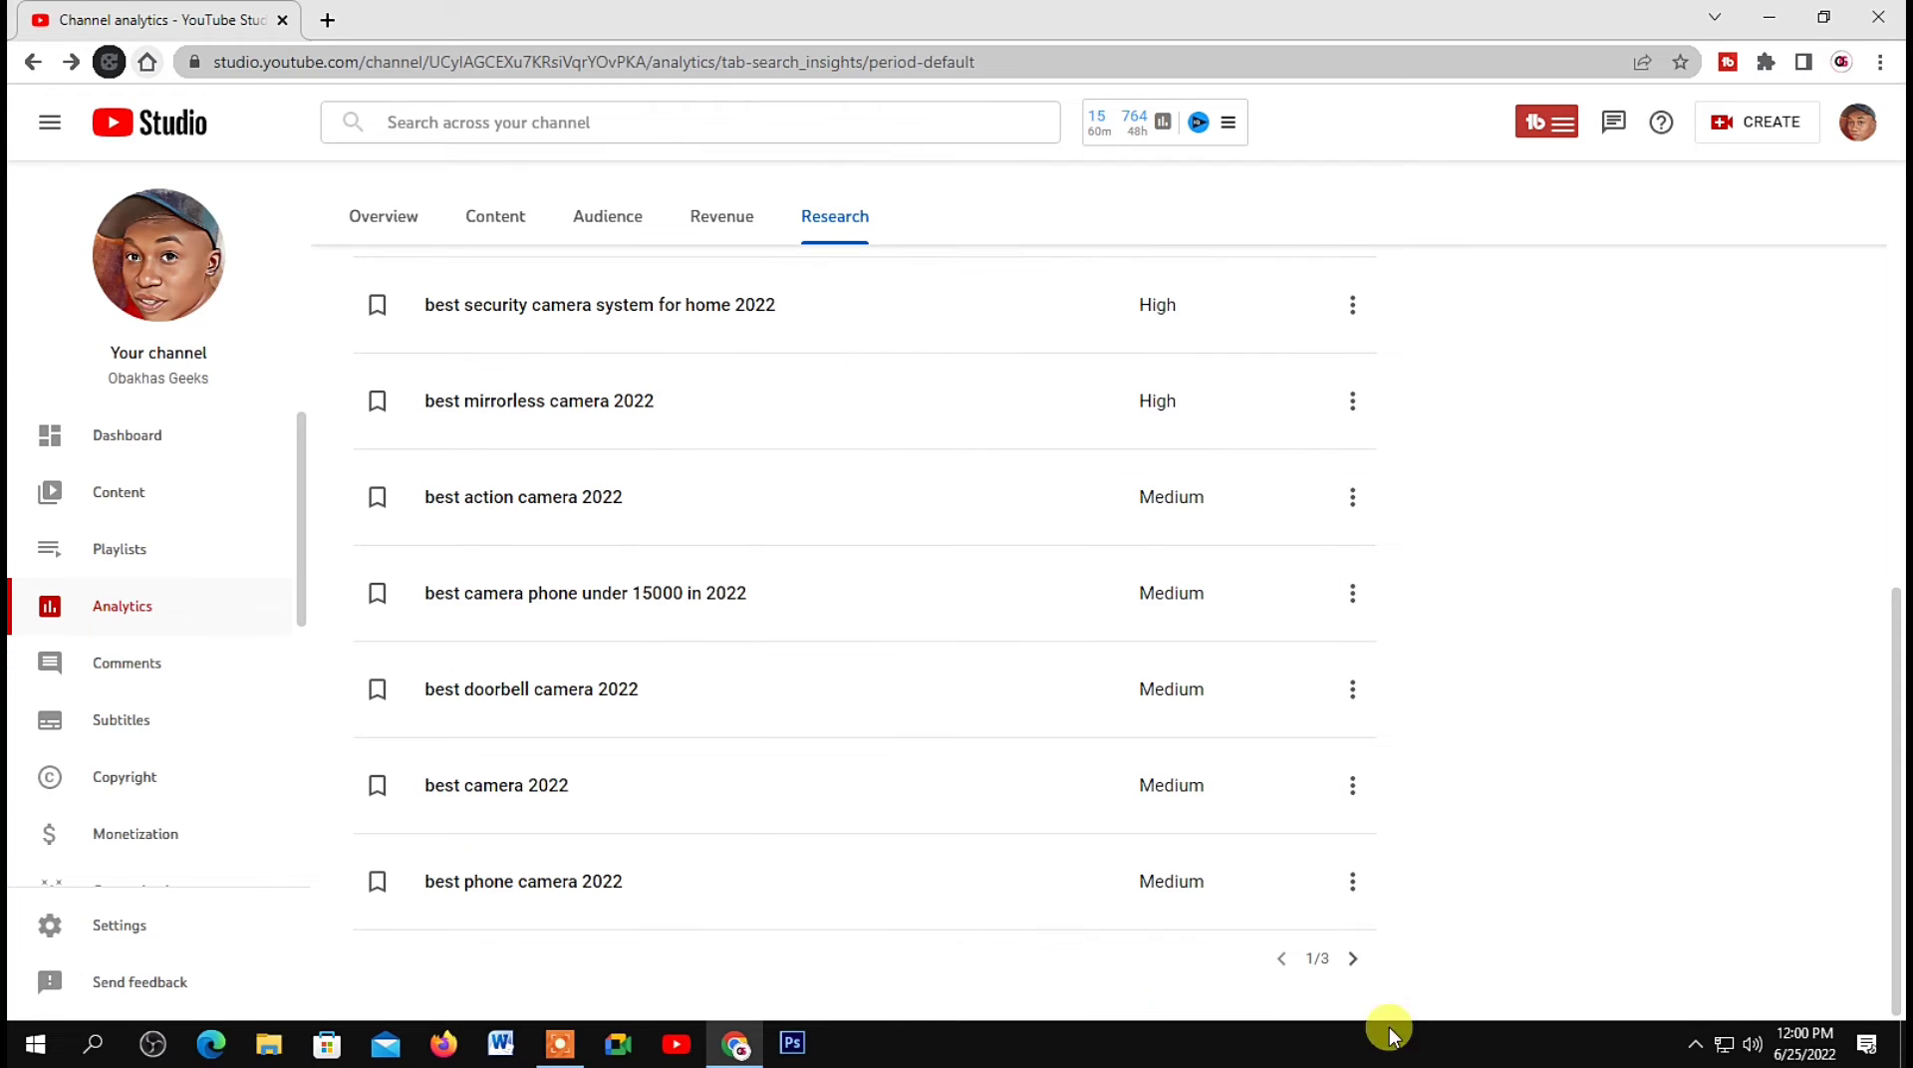
{"action": "left_click", "coordinate": [1355, 958]}
{"action": "scroll", "coordinate": [896, 755], "scroll_direction": "up", "scroll_amount": 4}
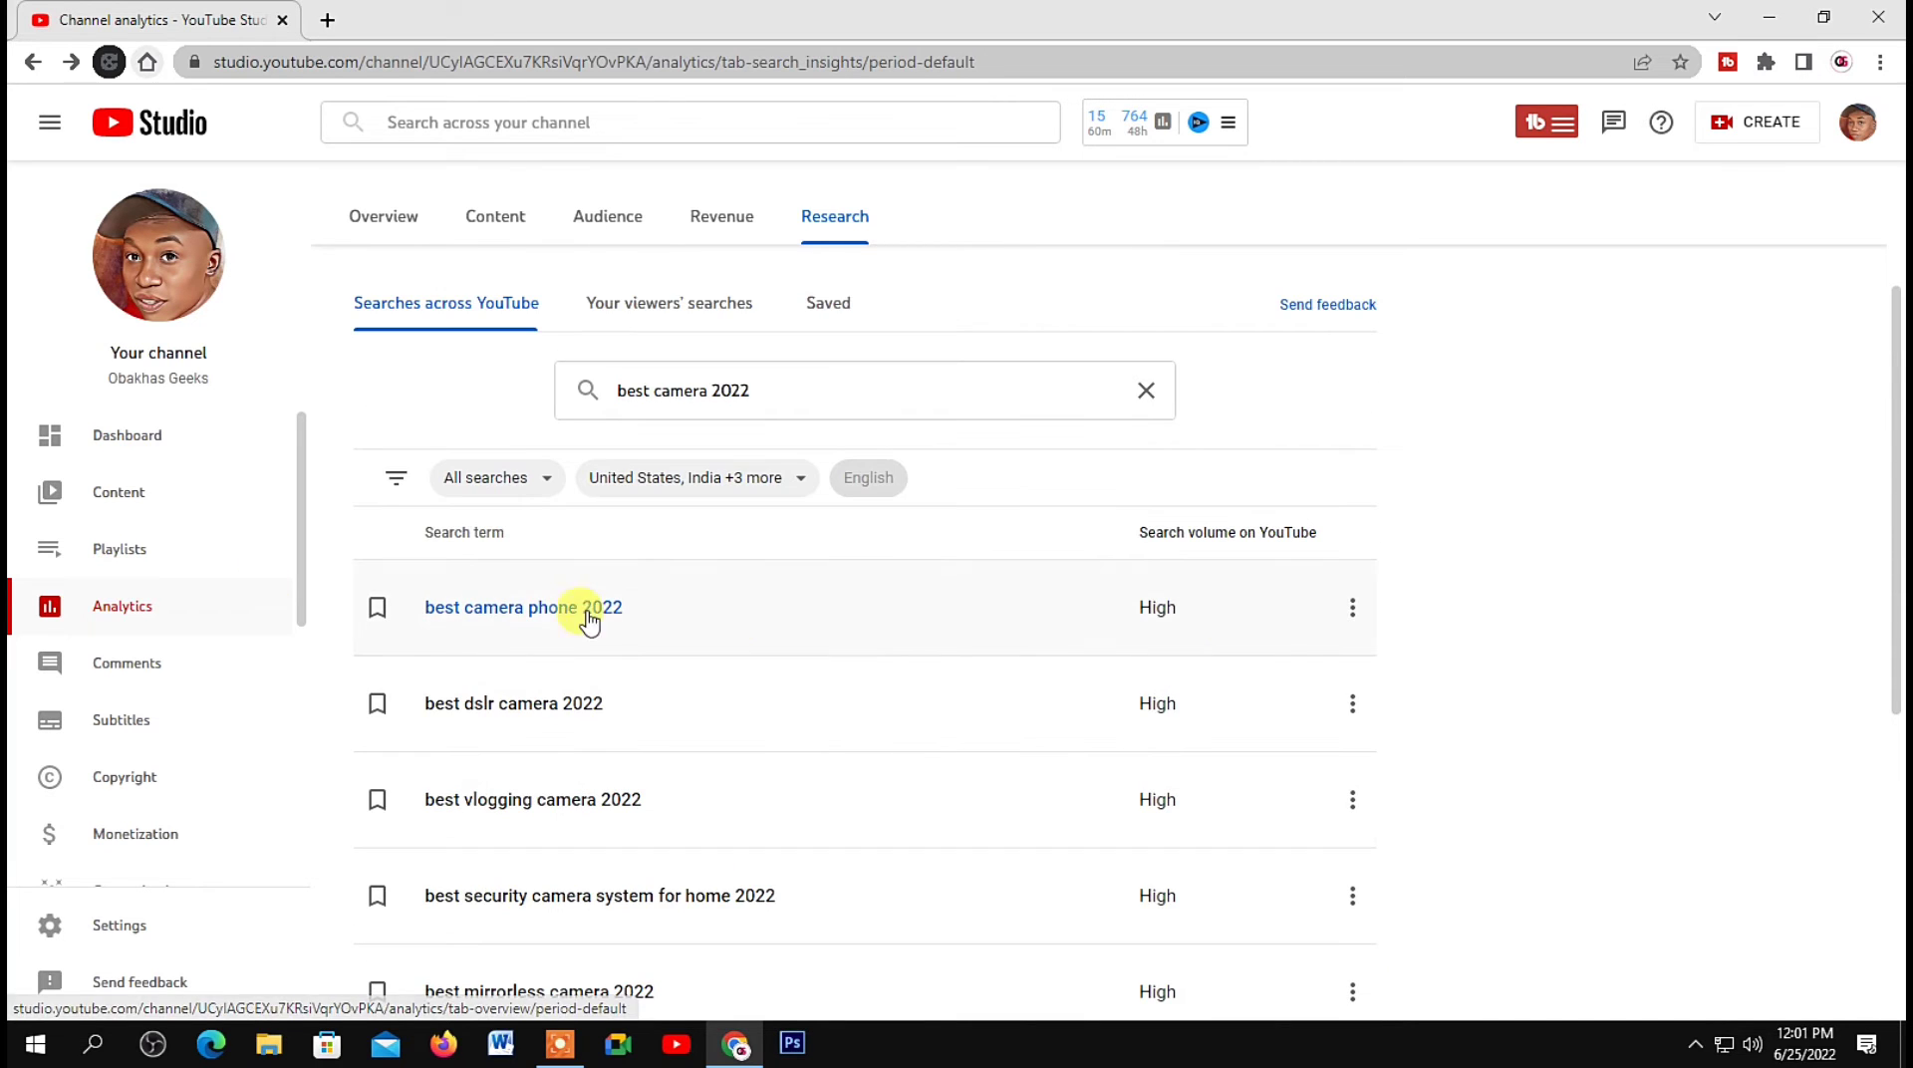
- Open Google Trends for "best camera phone 2022" and examine its interest over time, interest by region, related topics and related queries
{"action": "left_click", "coordinate": [1352, 610]}
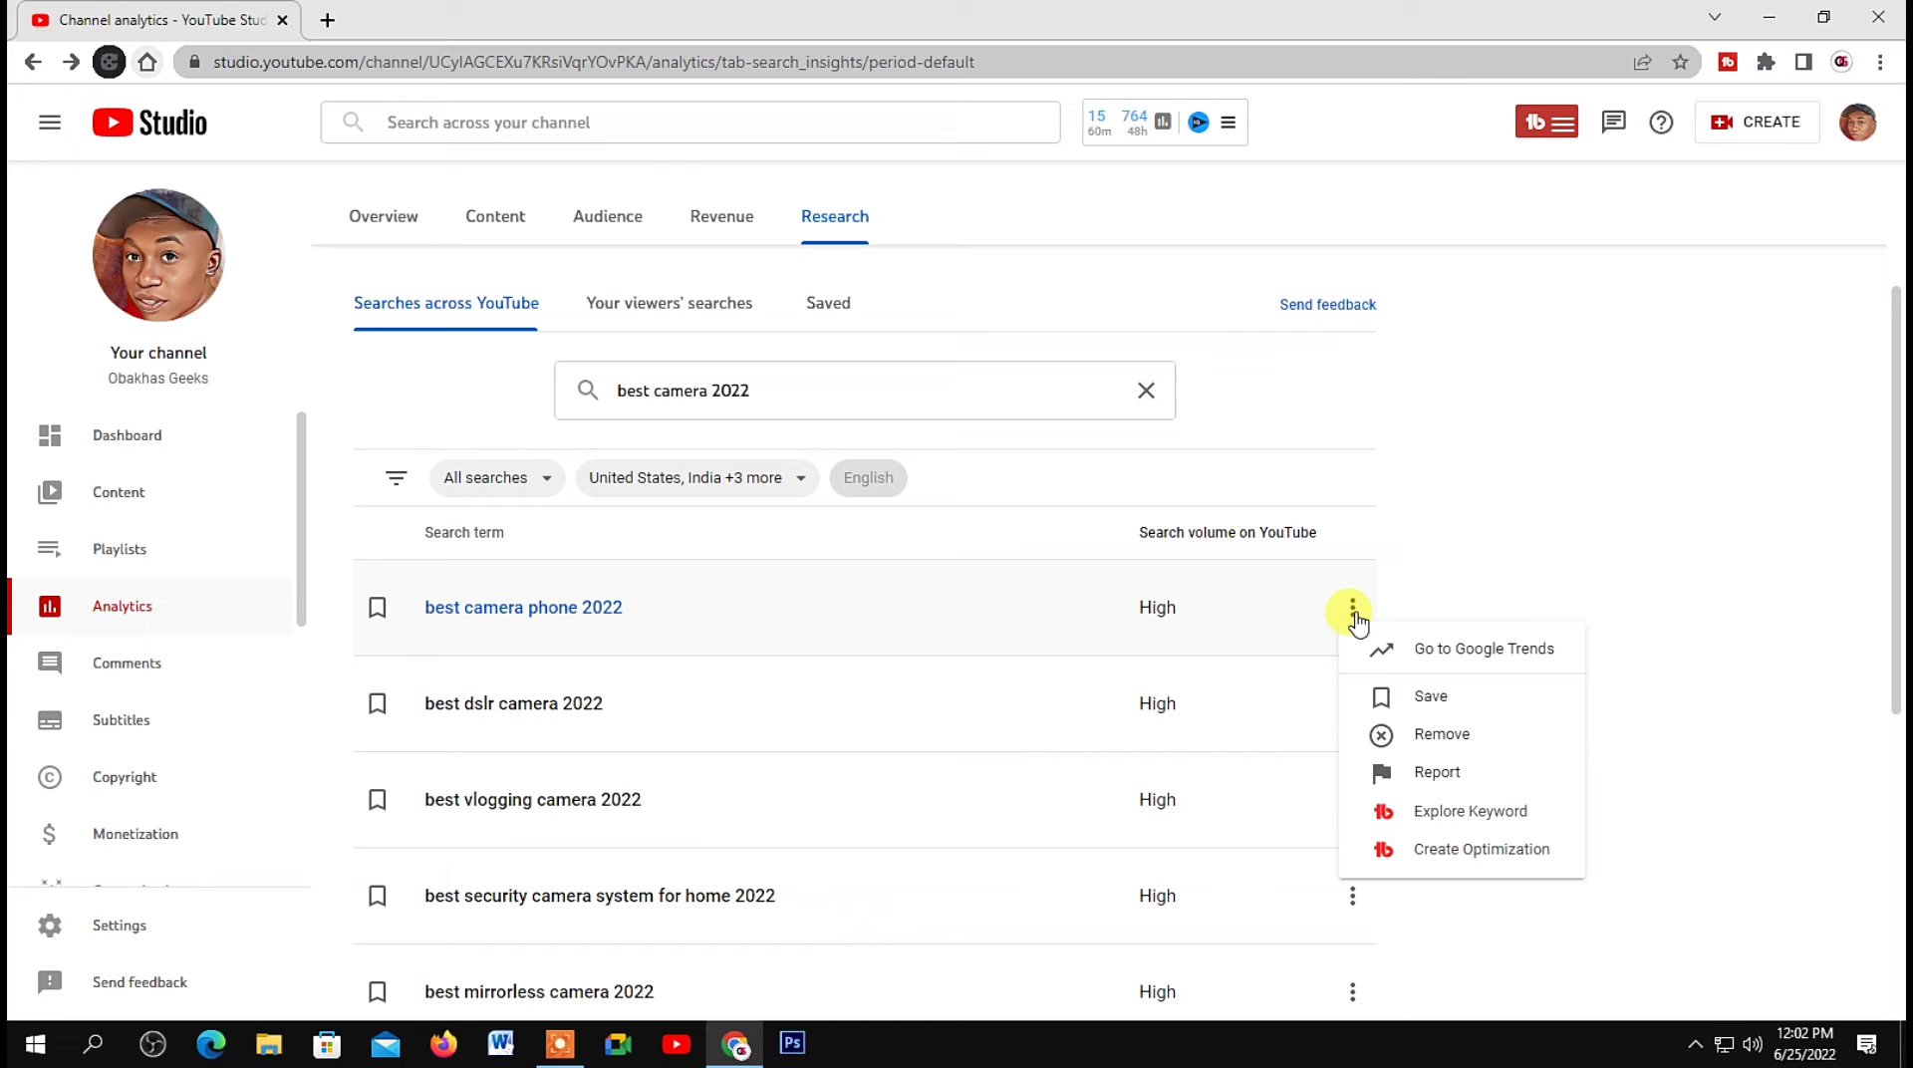
{"action": "left_click", "coordinate": [1449, 659]}
{"action": "scroll", "coordinate": [1145, 697], "scroll_direction": "down", "scroll_amount": 6}
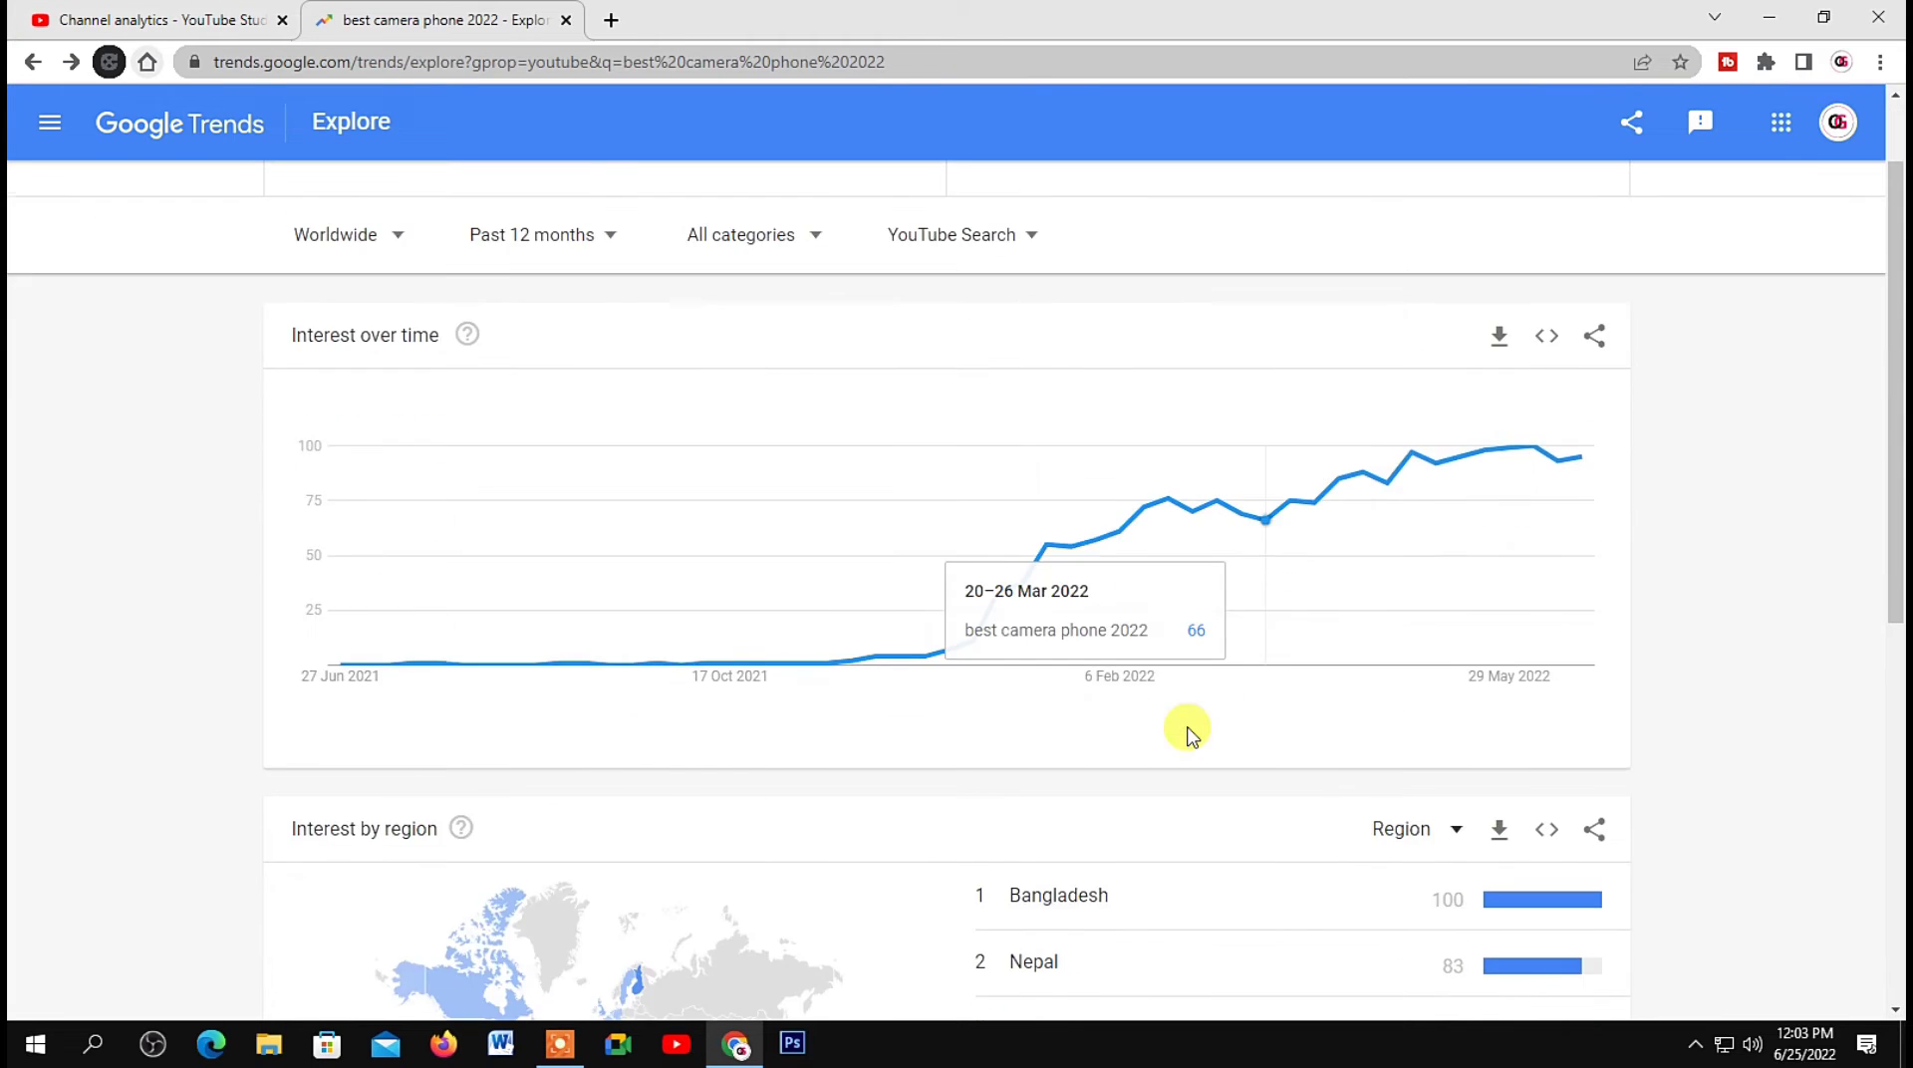
{"action": "scroll", "coordinate": [1113, 687], "scroll_direction": "down", "scroll_amount": 3}
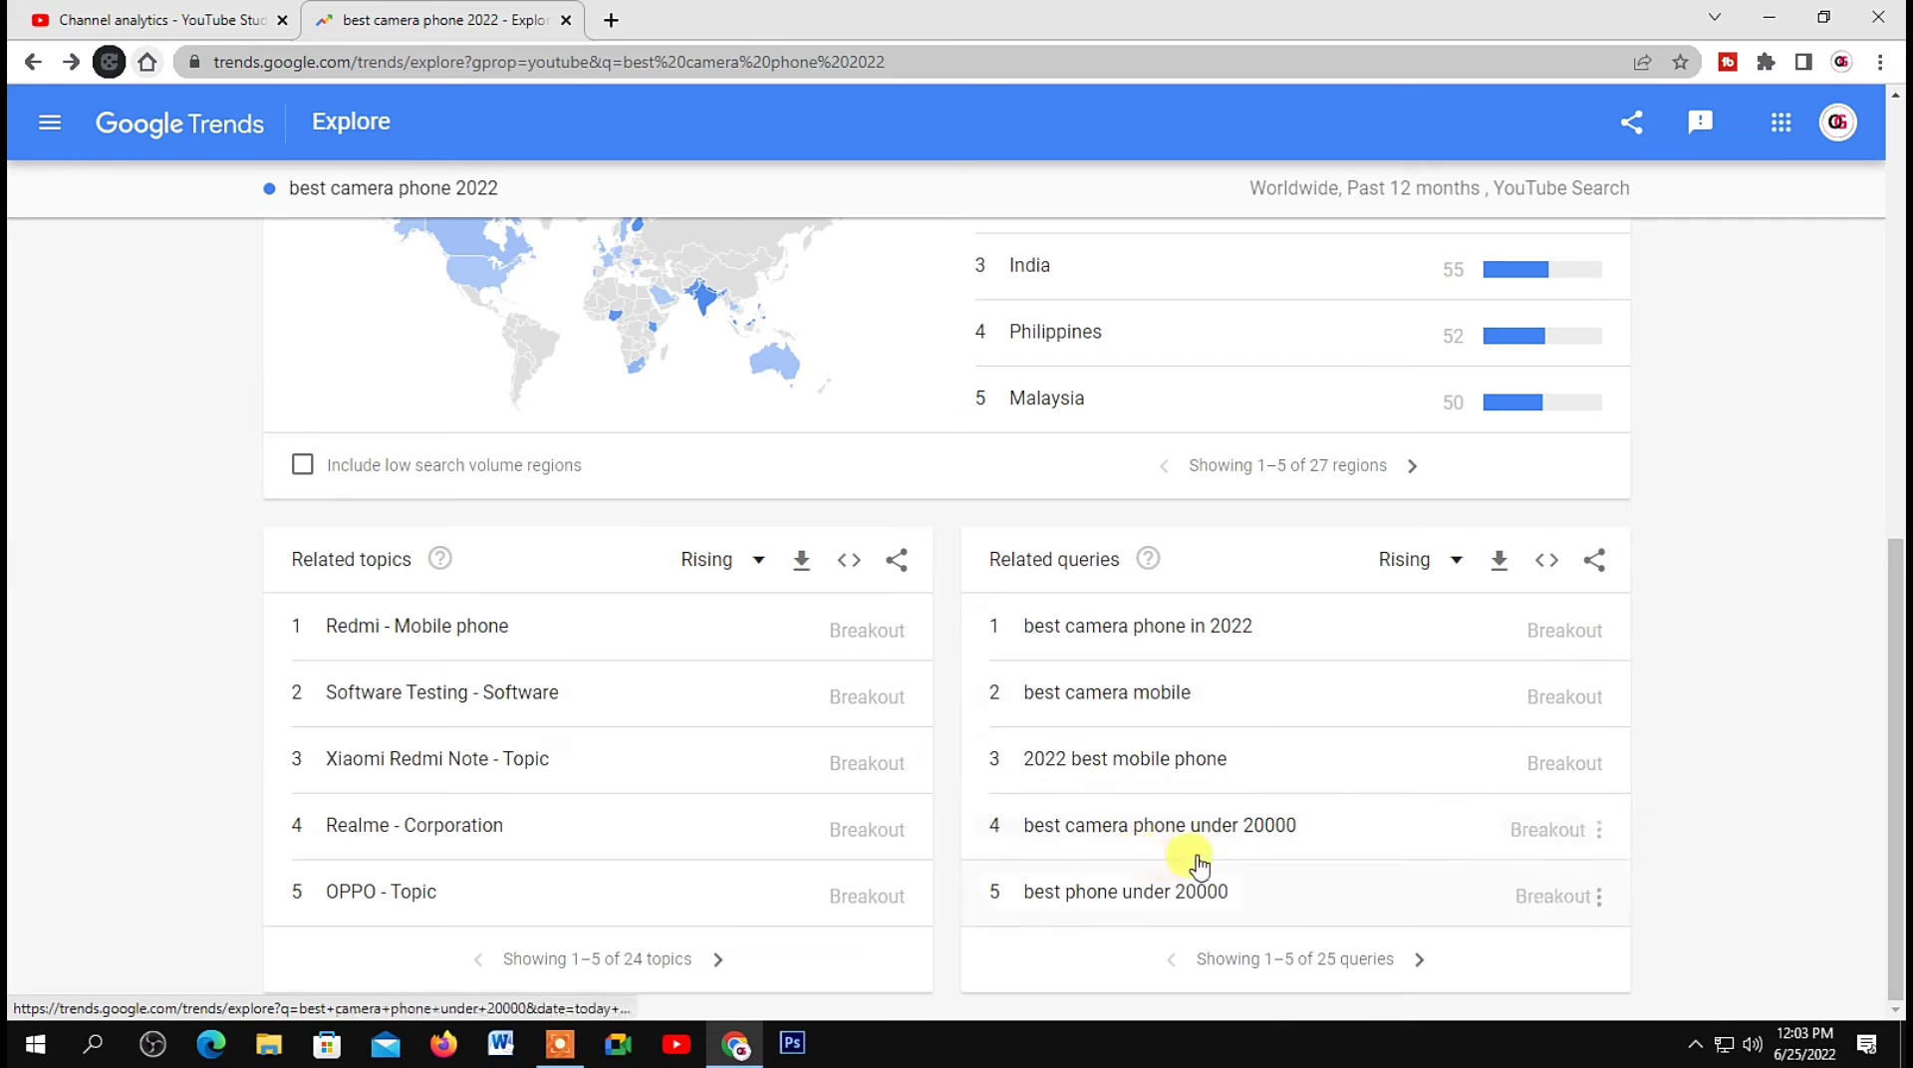
{"action": "scroll", "coordinate": [1083, 826], "scroll_direction": "up", "scroll_amount": 7}
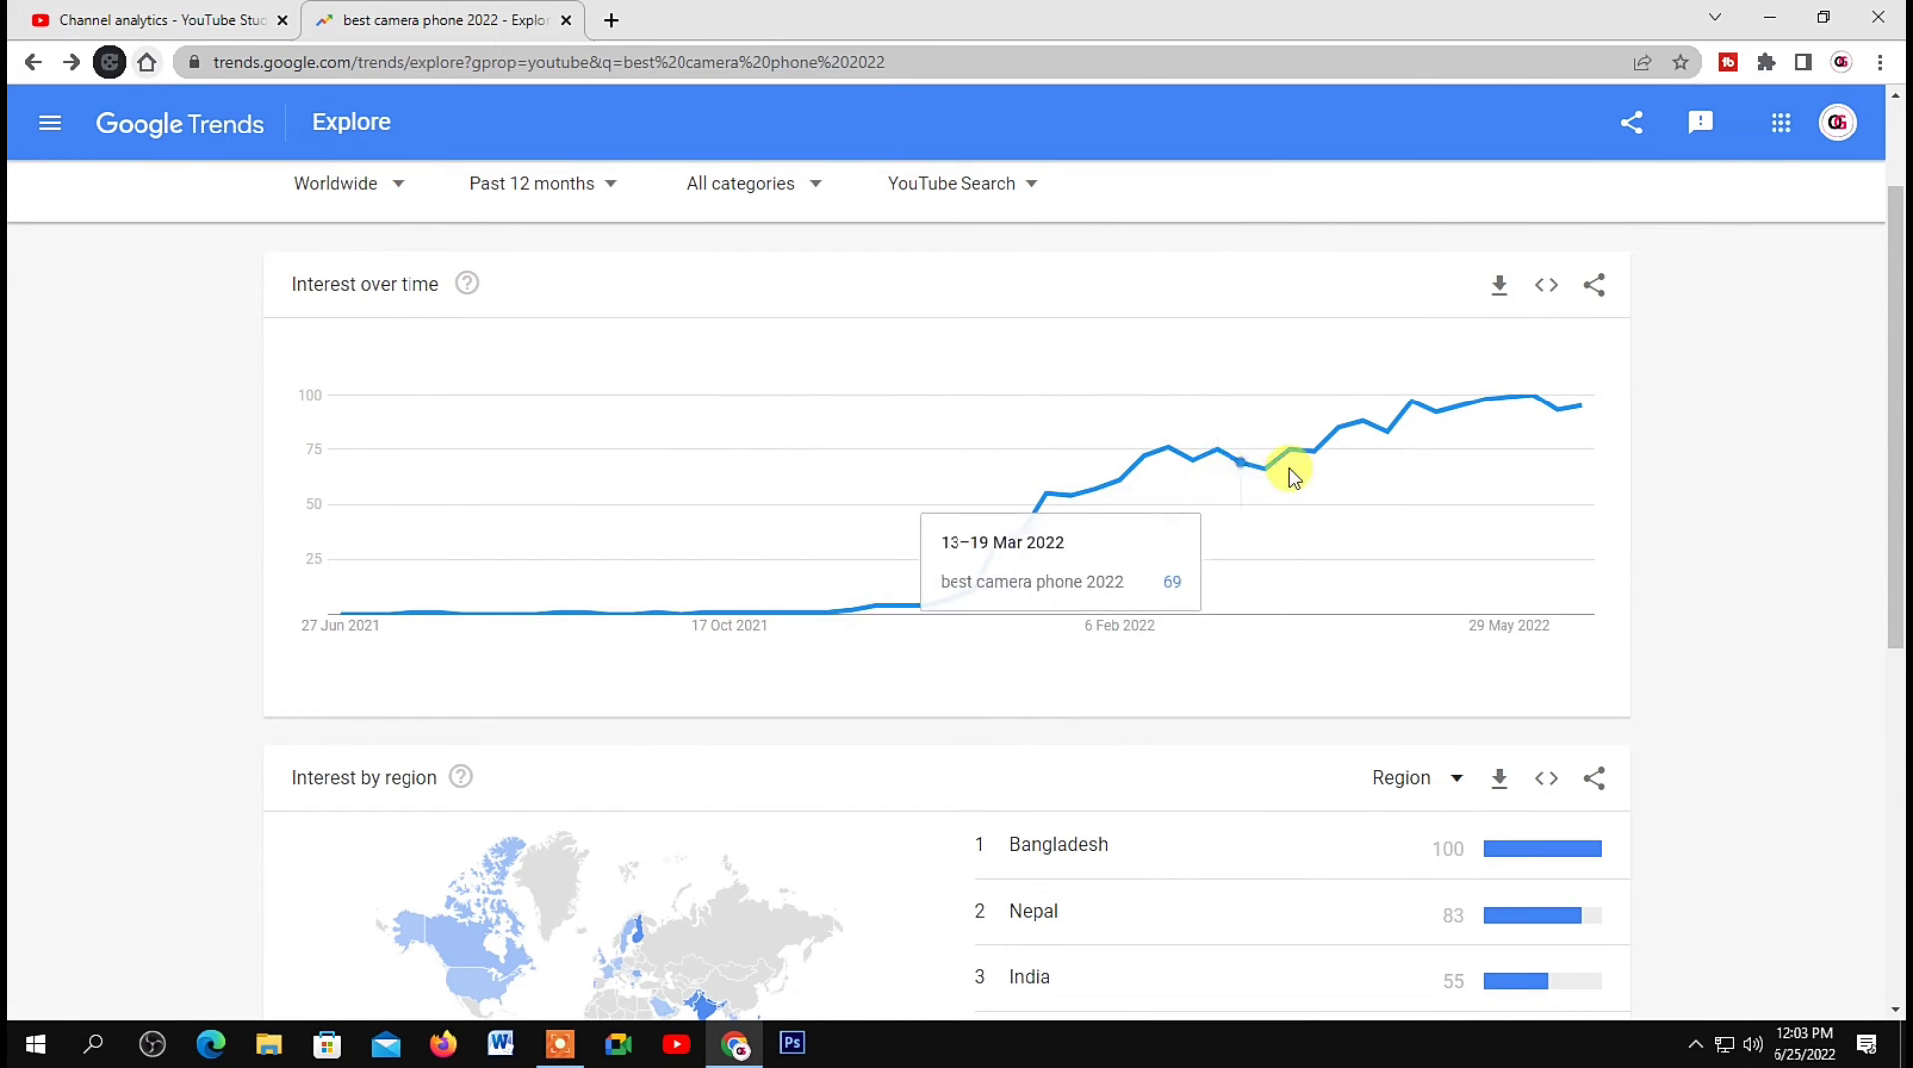
{"action": "scroll", "coordinate": [1145, 478], "scroll_direction": "up", "scroll_amount": 2}
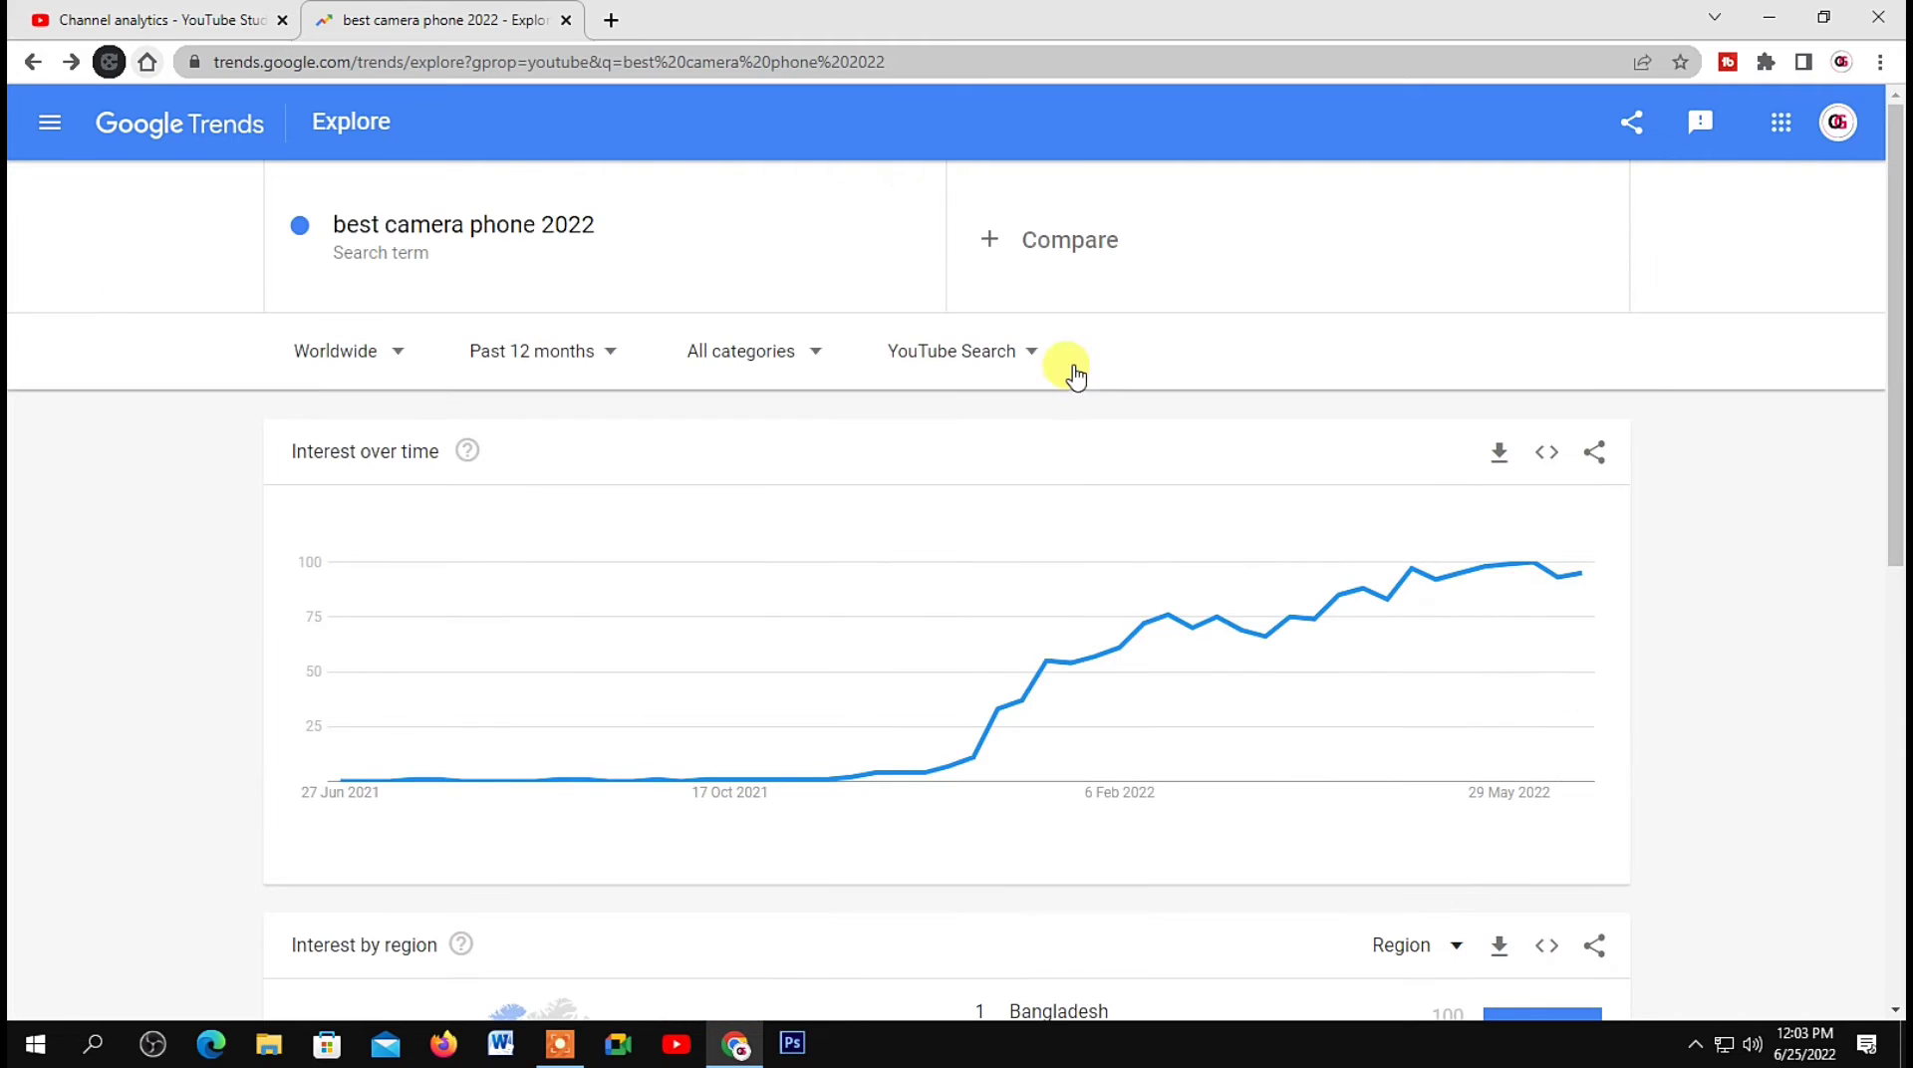
- Return to YouTube Studio, save the search term "best camera phone 2022" and clear the search
{"action": "left_click", "coordinate": [165, 20]}
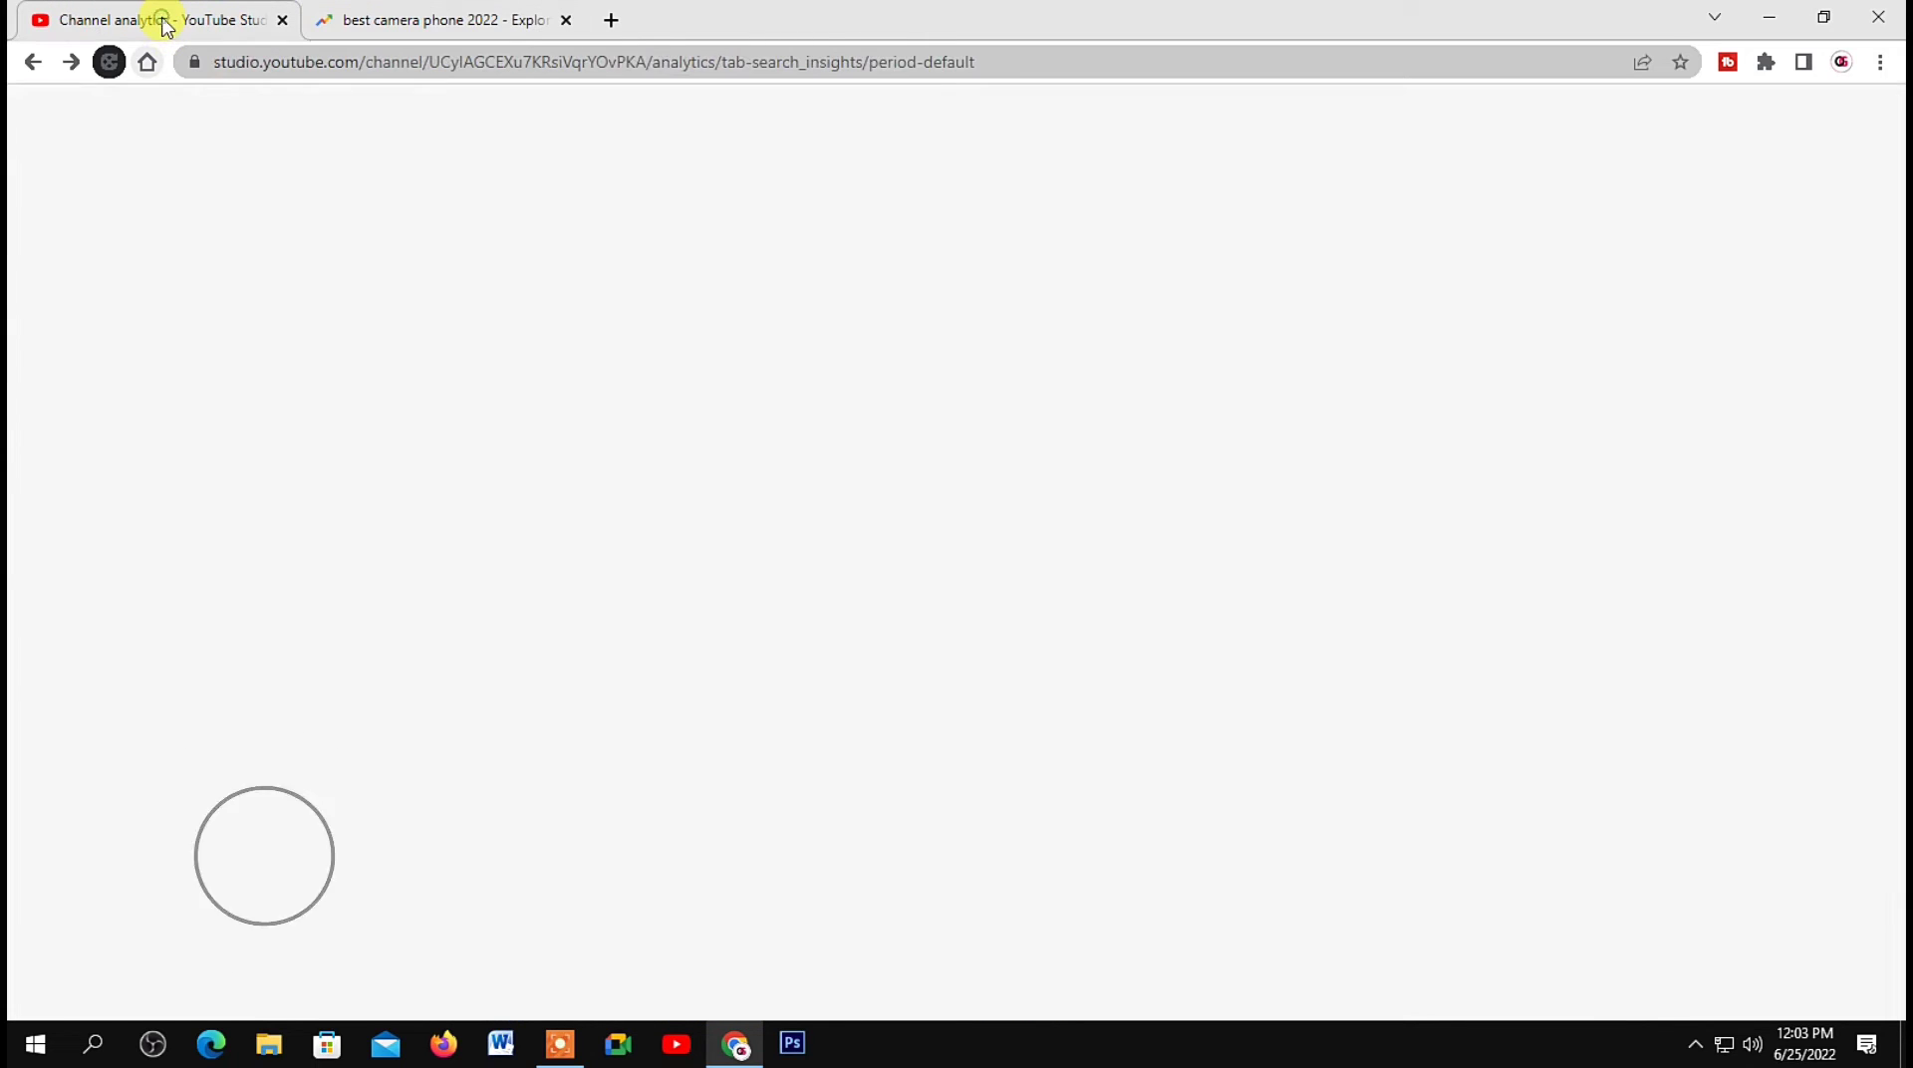
{"action": "left_click", "coordinate": [1351, 610]}
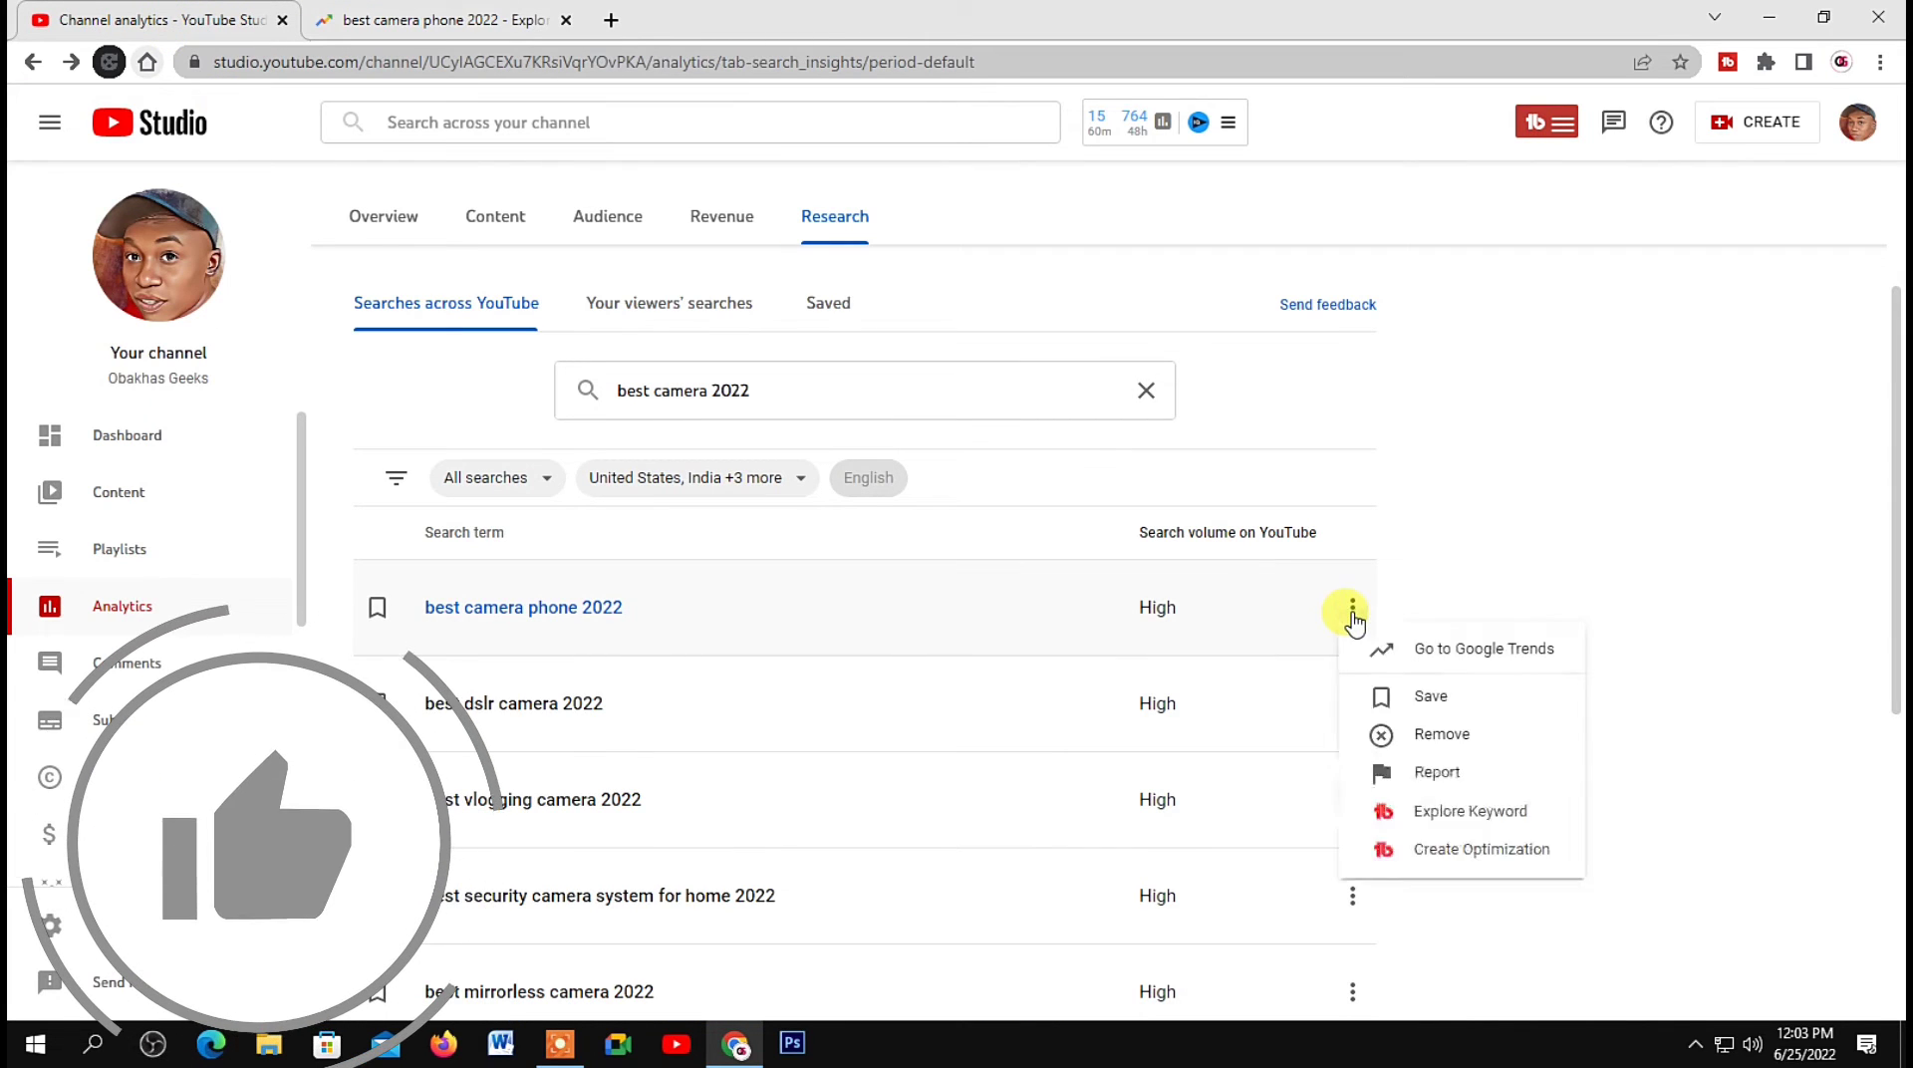
{"action": "left_click", "coordinate": [1426, 703]}
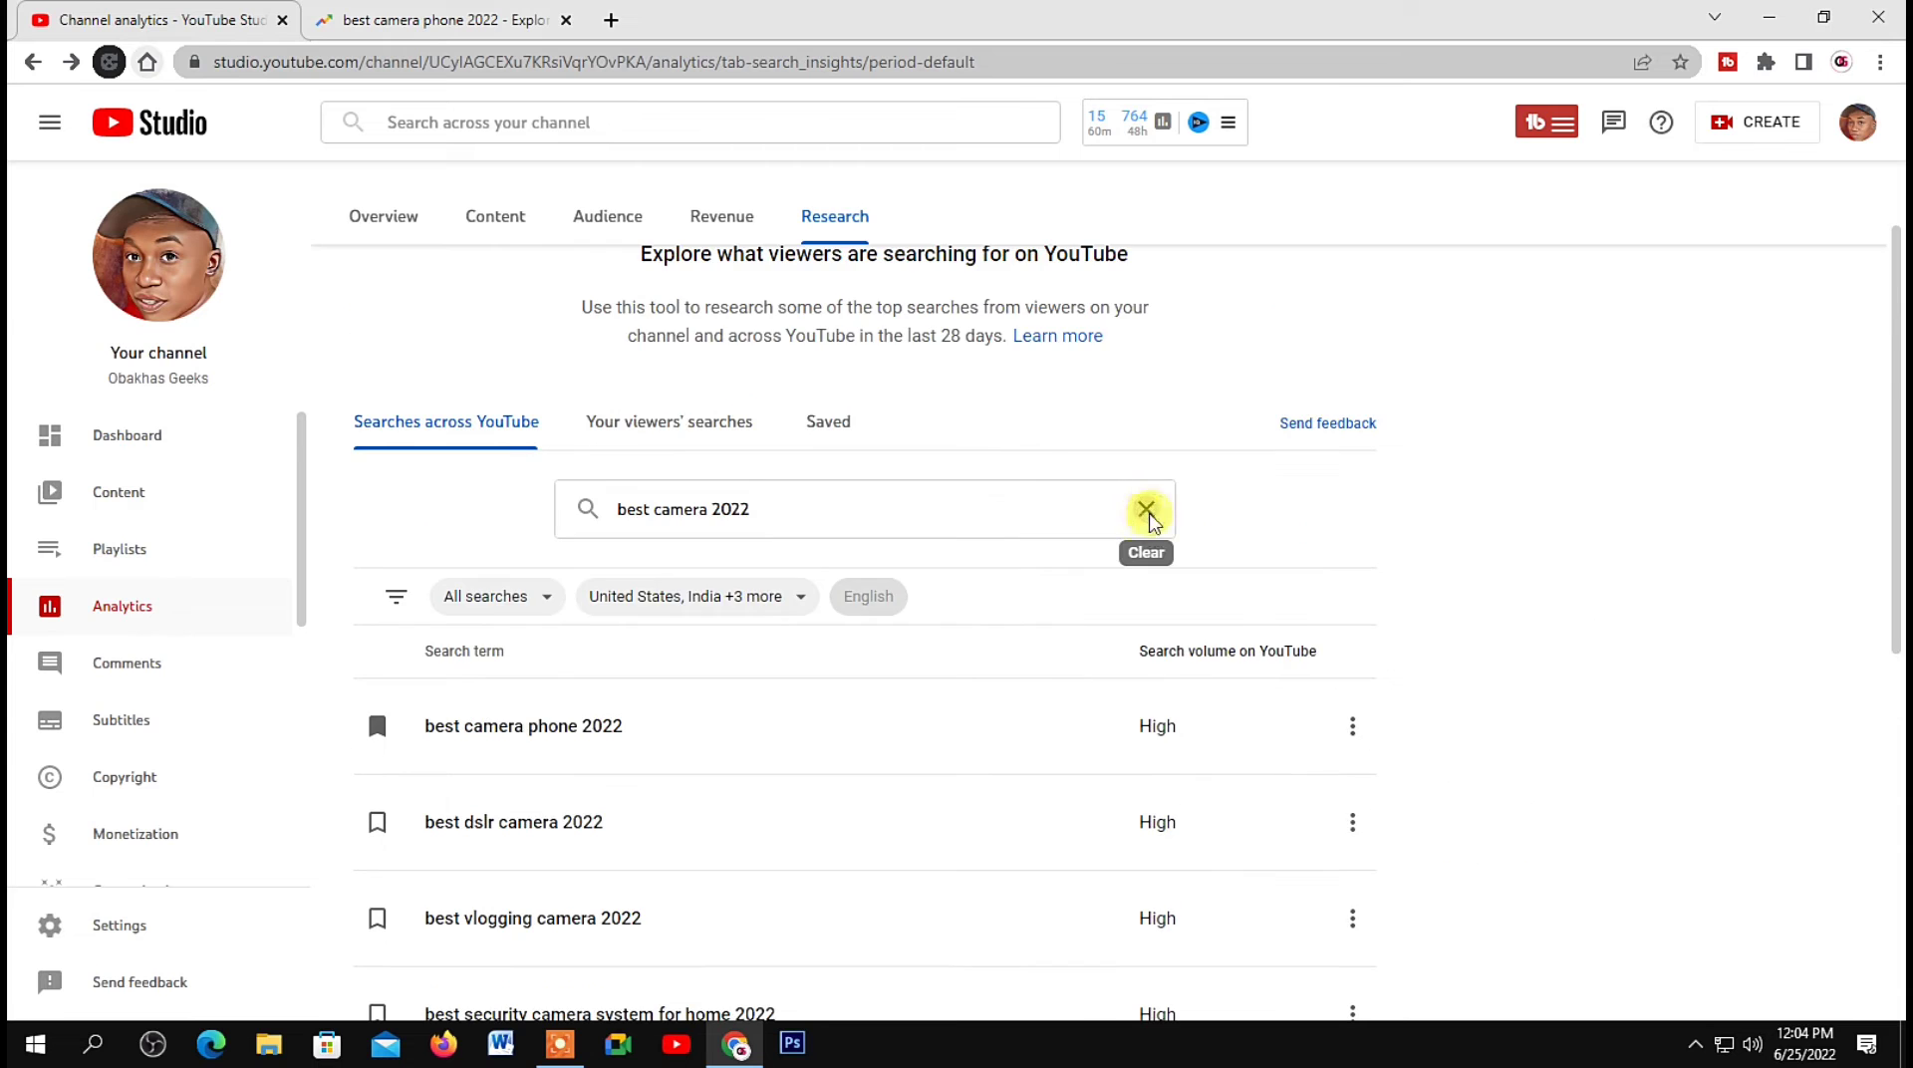
{"action": "left_click", "coordinate": [1145, 512]}
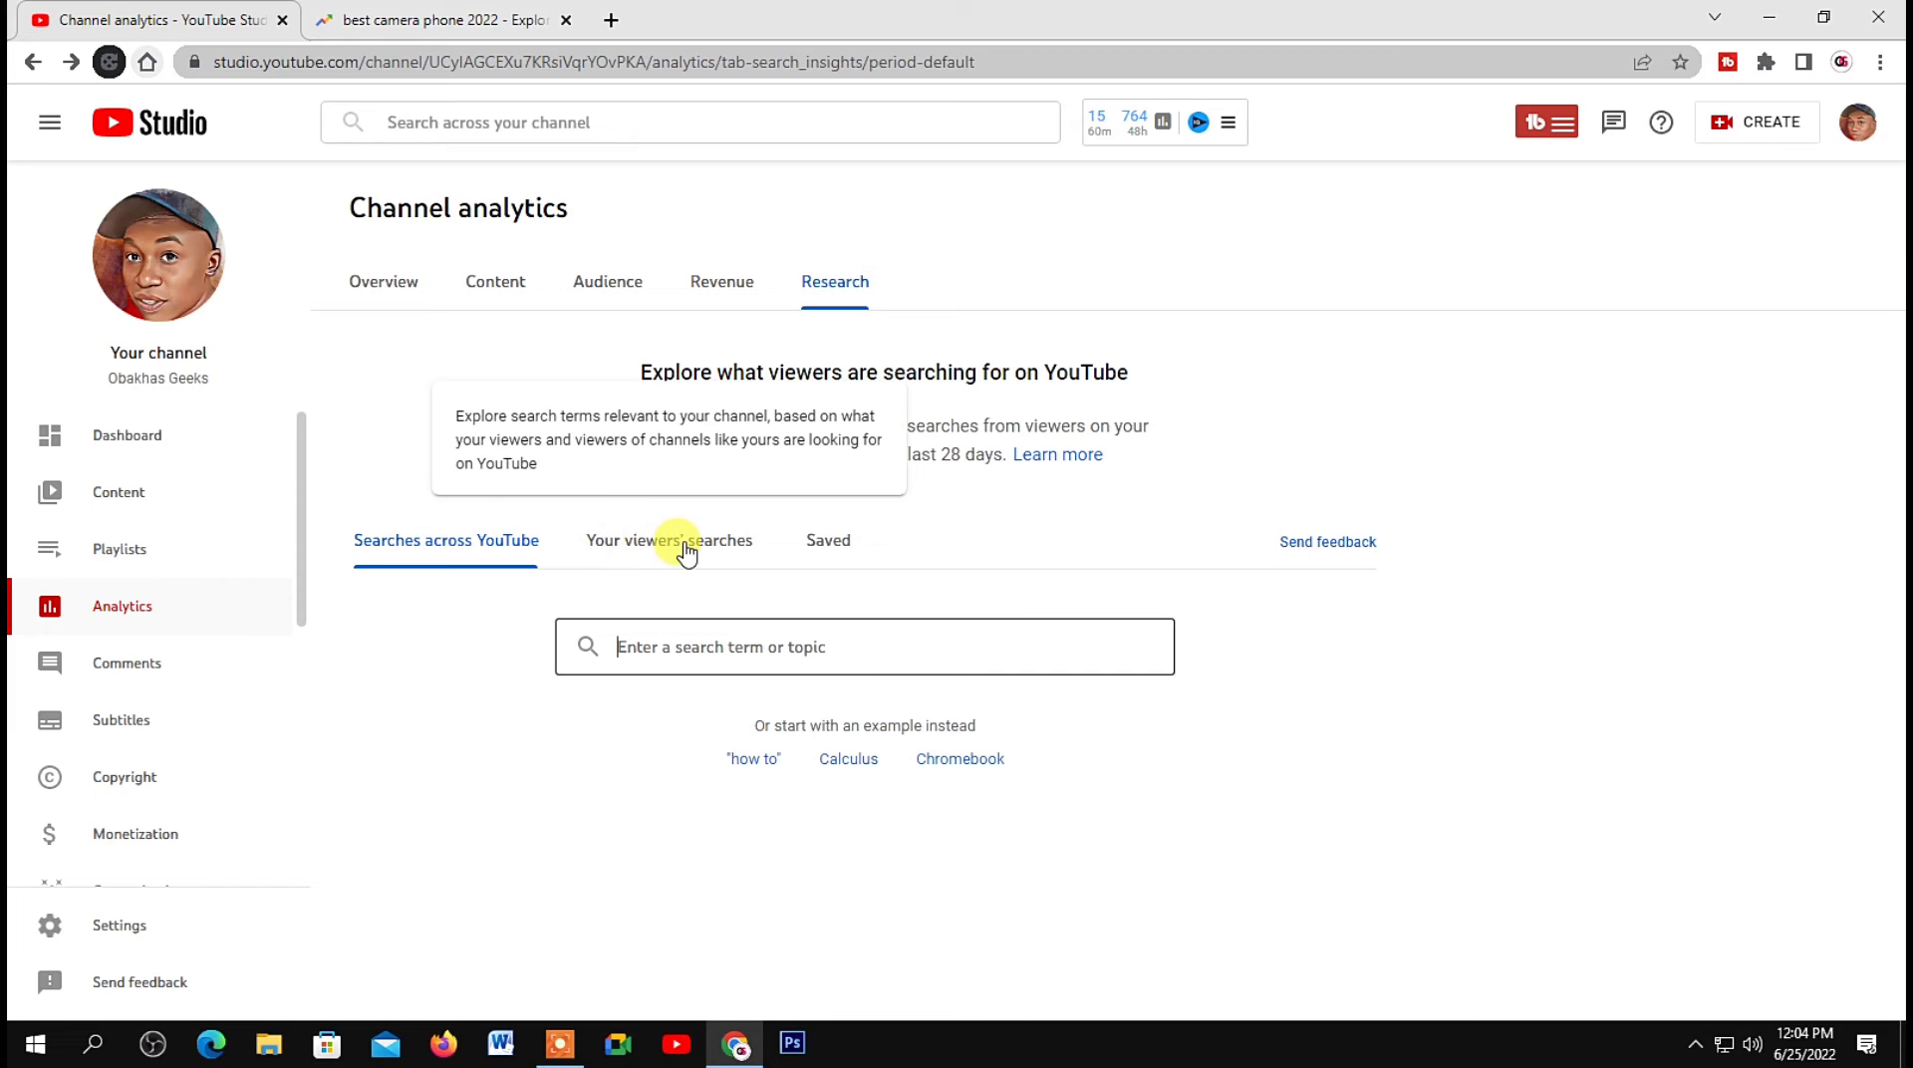
- Browse your viewers' searches through to the second page and read the content gap explanation for "vlog video"
{"action": "left_click", "coordinate": [685, 551]}
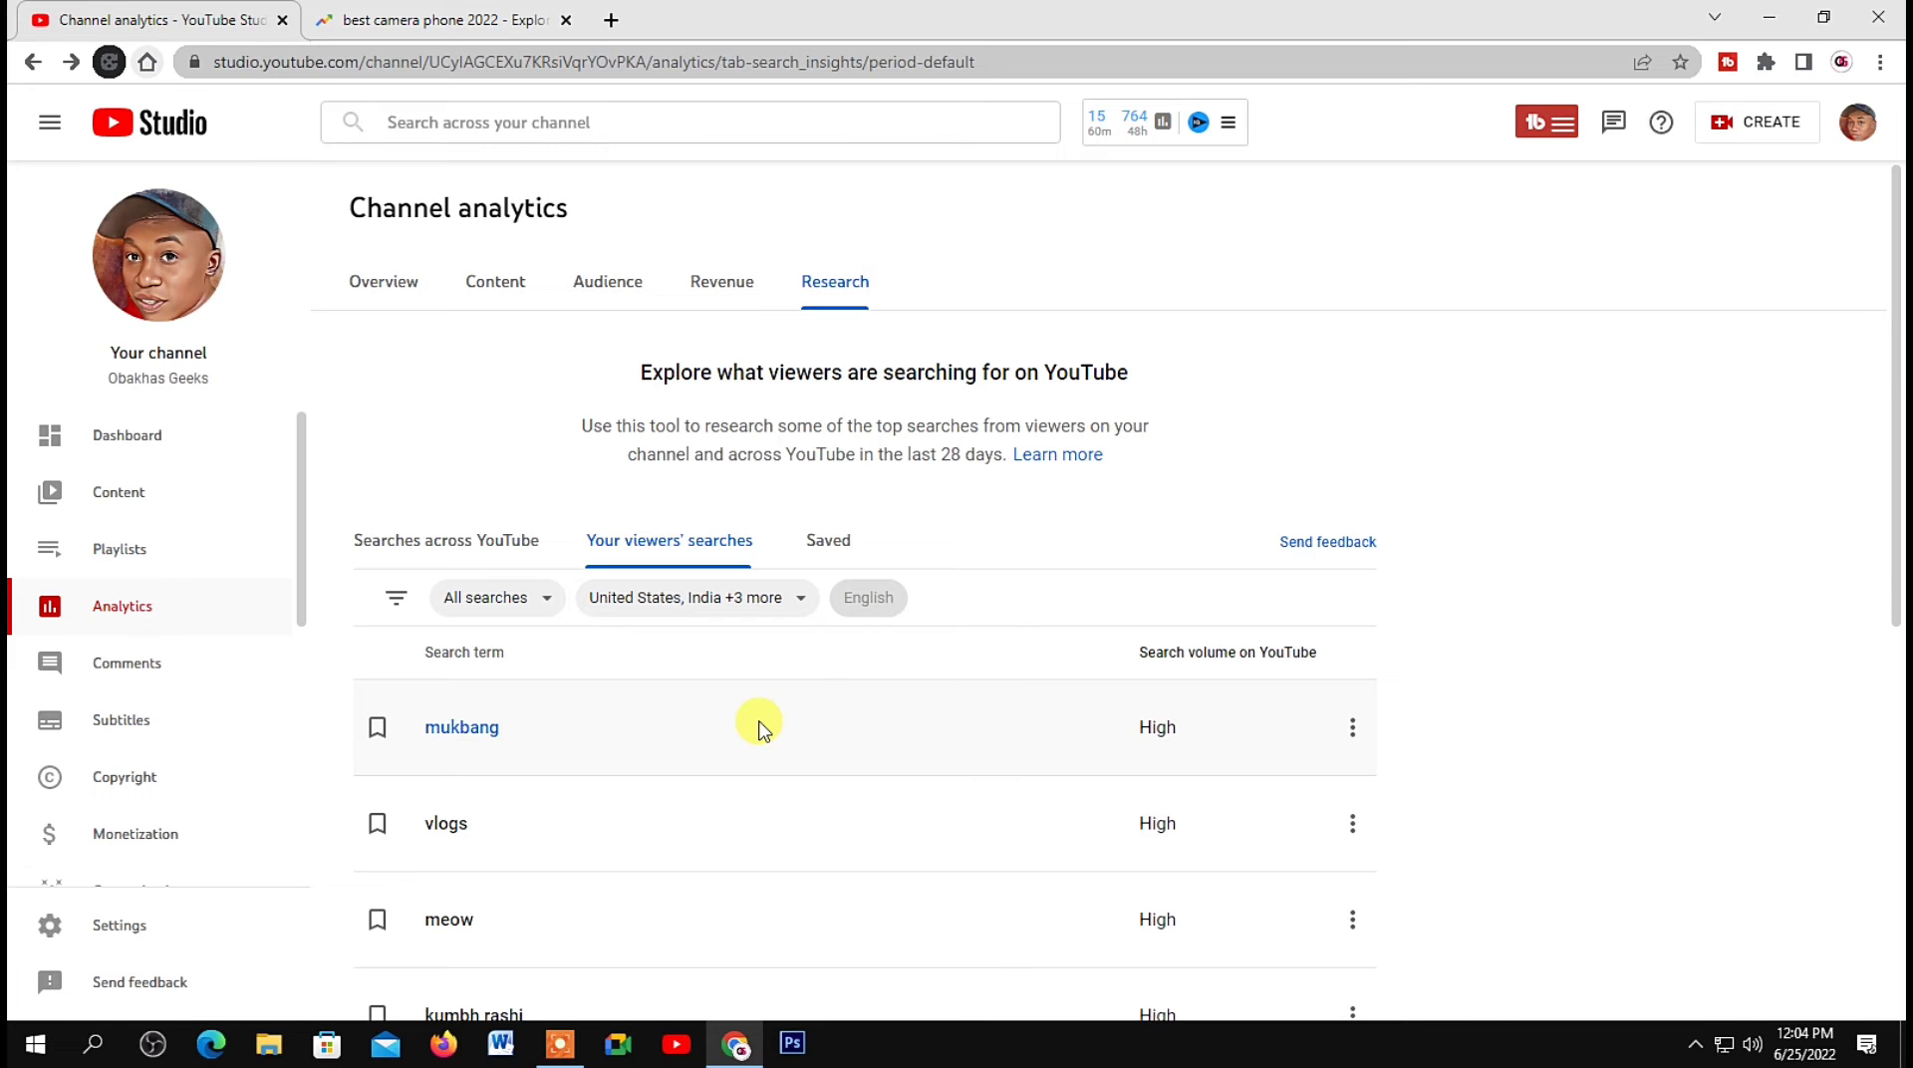
{"action": "scroll", "coordinate": [482, 598], "scroll_direction": "down", "scroll_amount": 5}
{"action": "scroll", "coordinate": [498, 598], "scroll_direction": "down", "scroll_amount": 2}
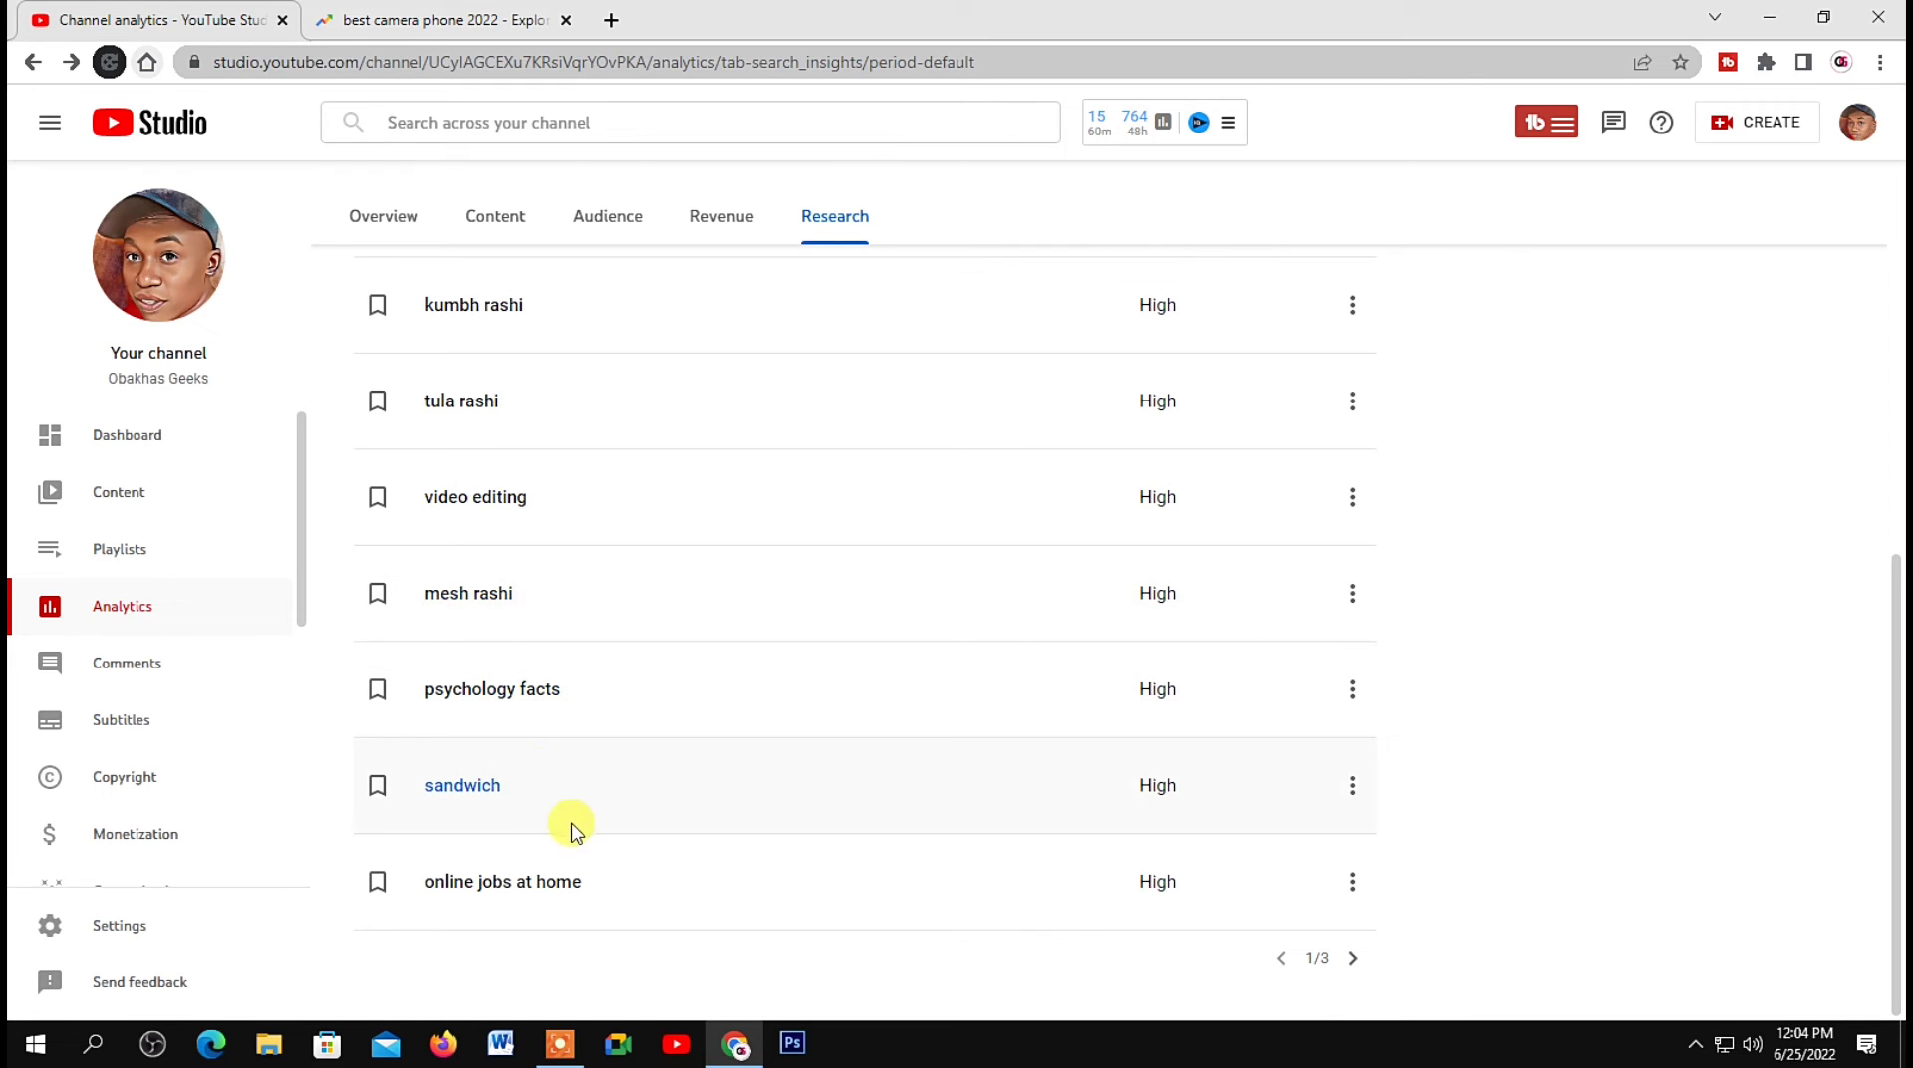
{"action": "left_click", "coordinate": [1352, 959]}
{"action": "scroll", "coordinate": [701, 561], "scroll_direction": "up", "scroll_amount": 5}
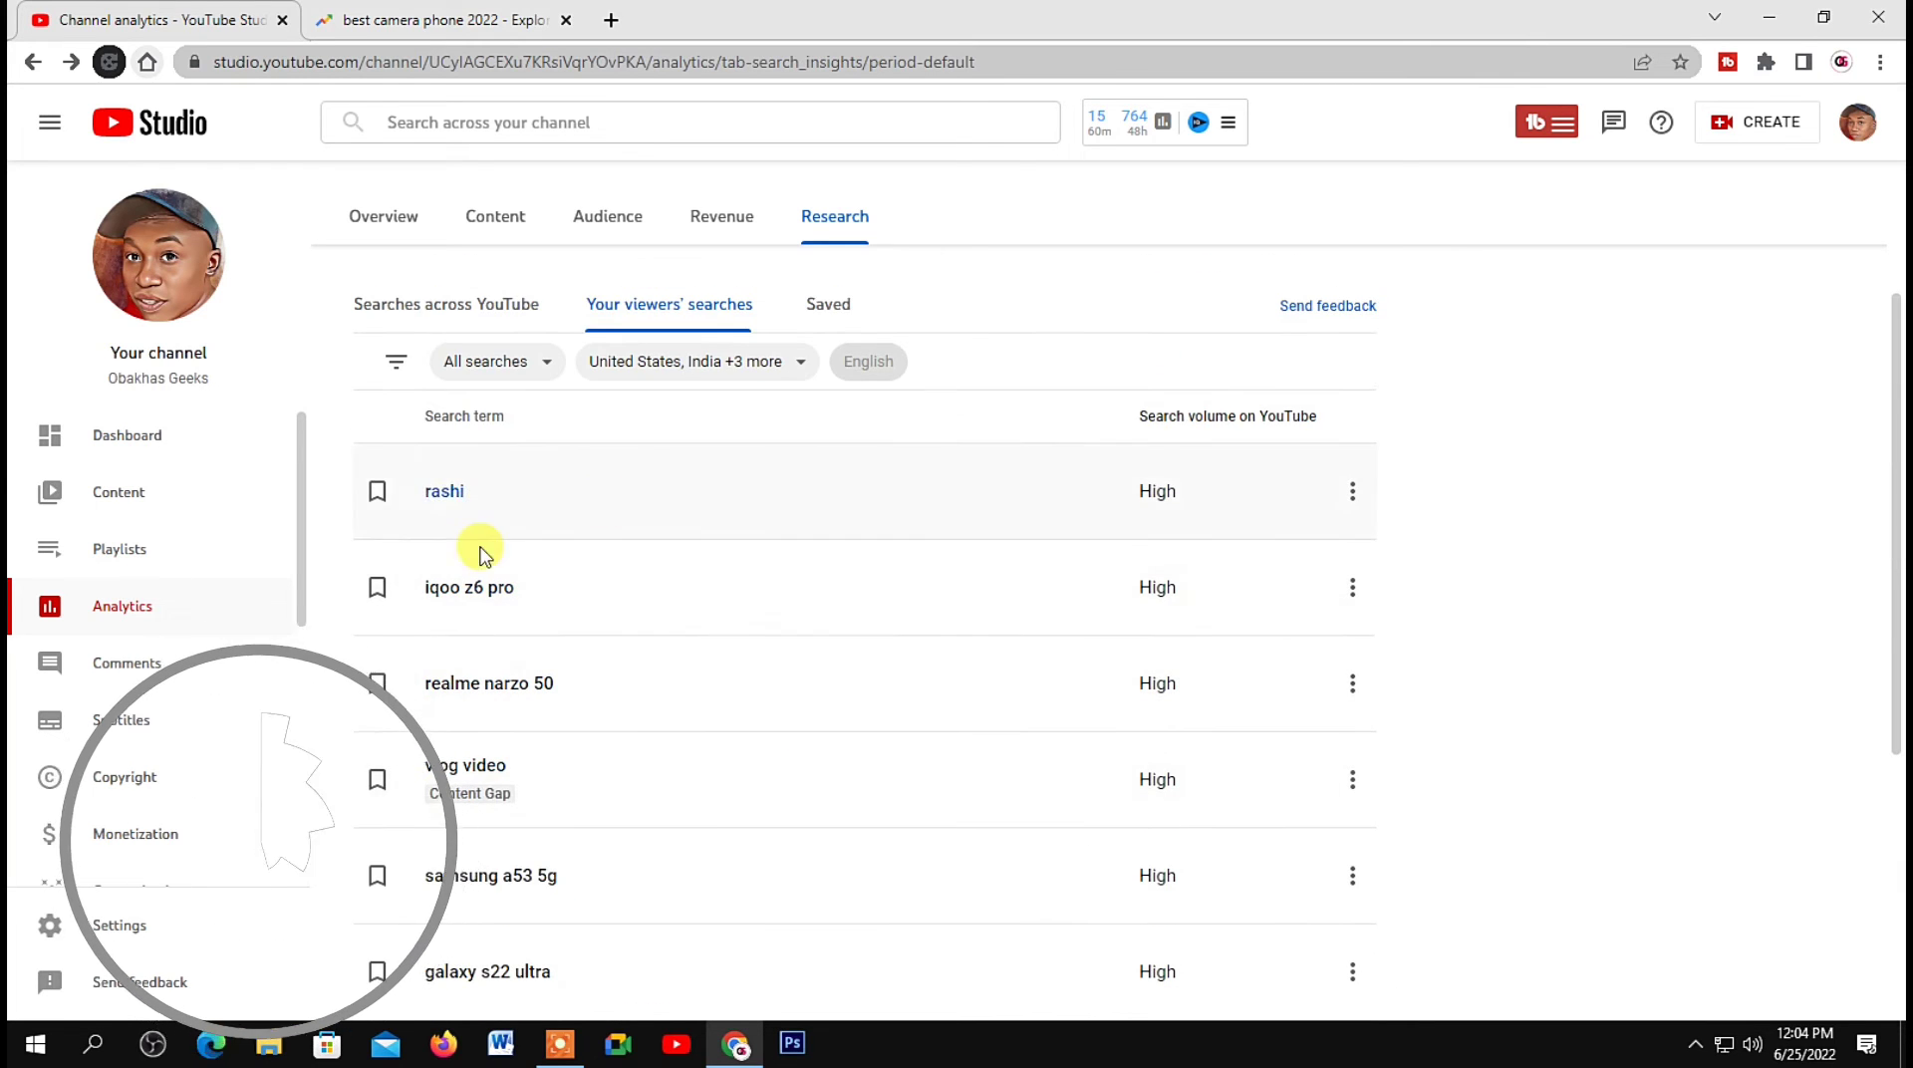
{"action": "scroll", "coordinate": [670, 529], "scroll_direction": "down", "scroll_amount": 3}
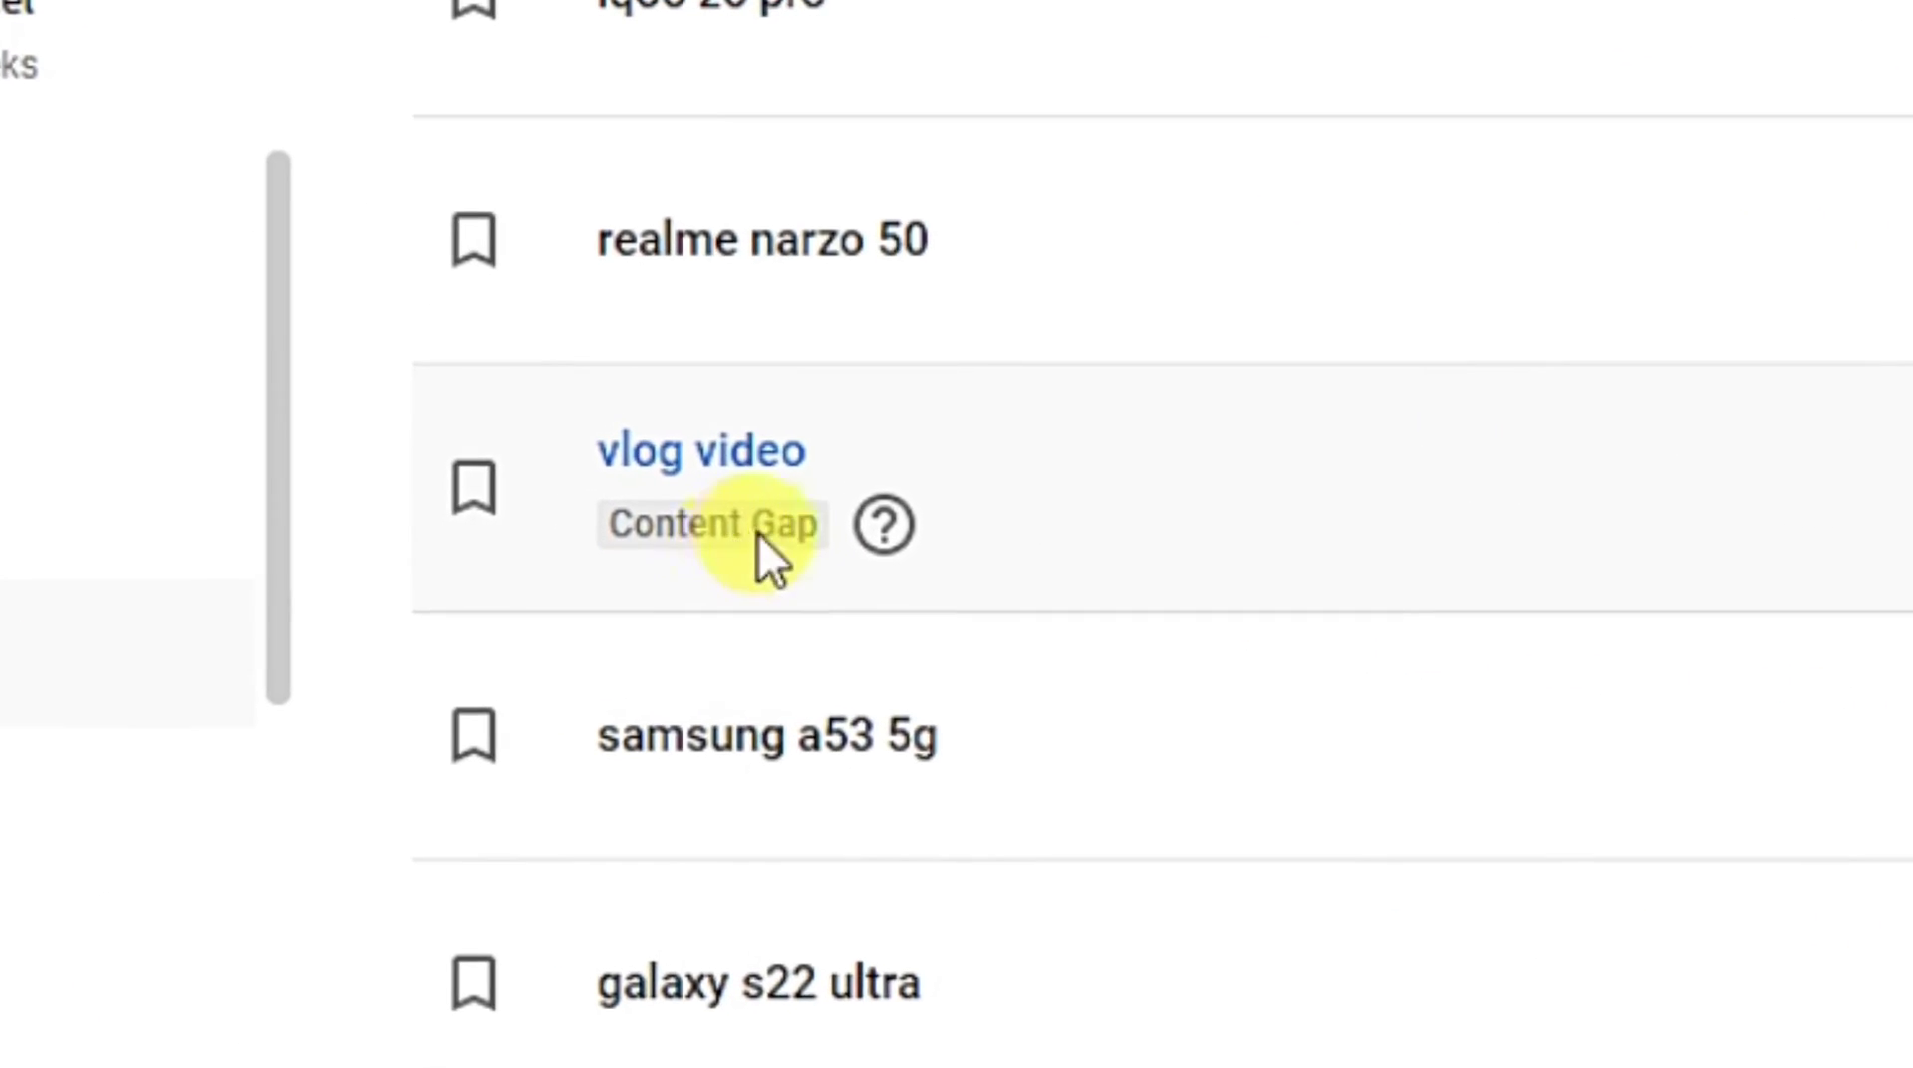
{"action": "mouse_move", "coordinate": [923, 519]}
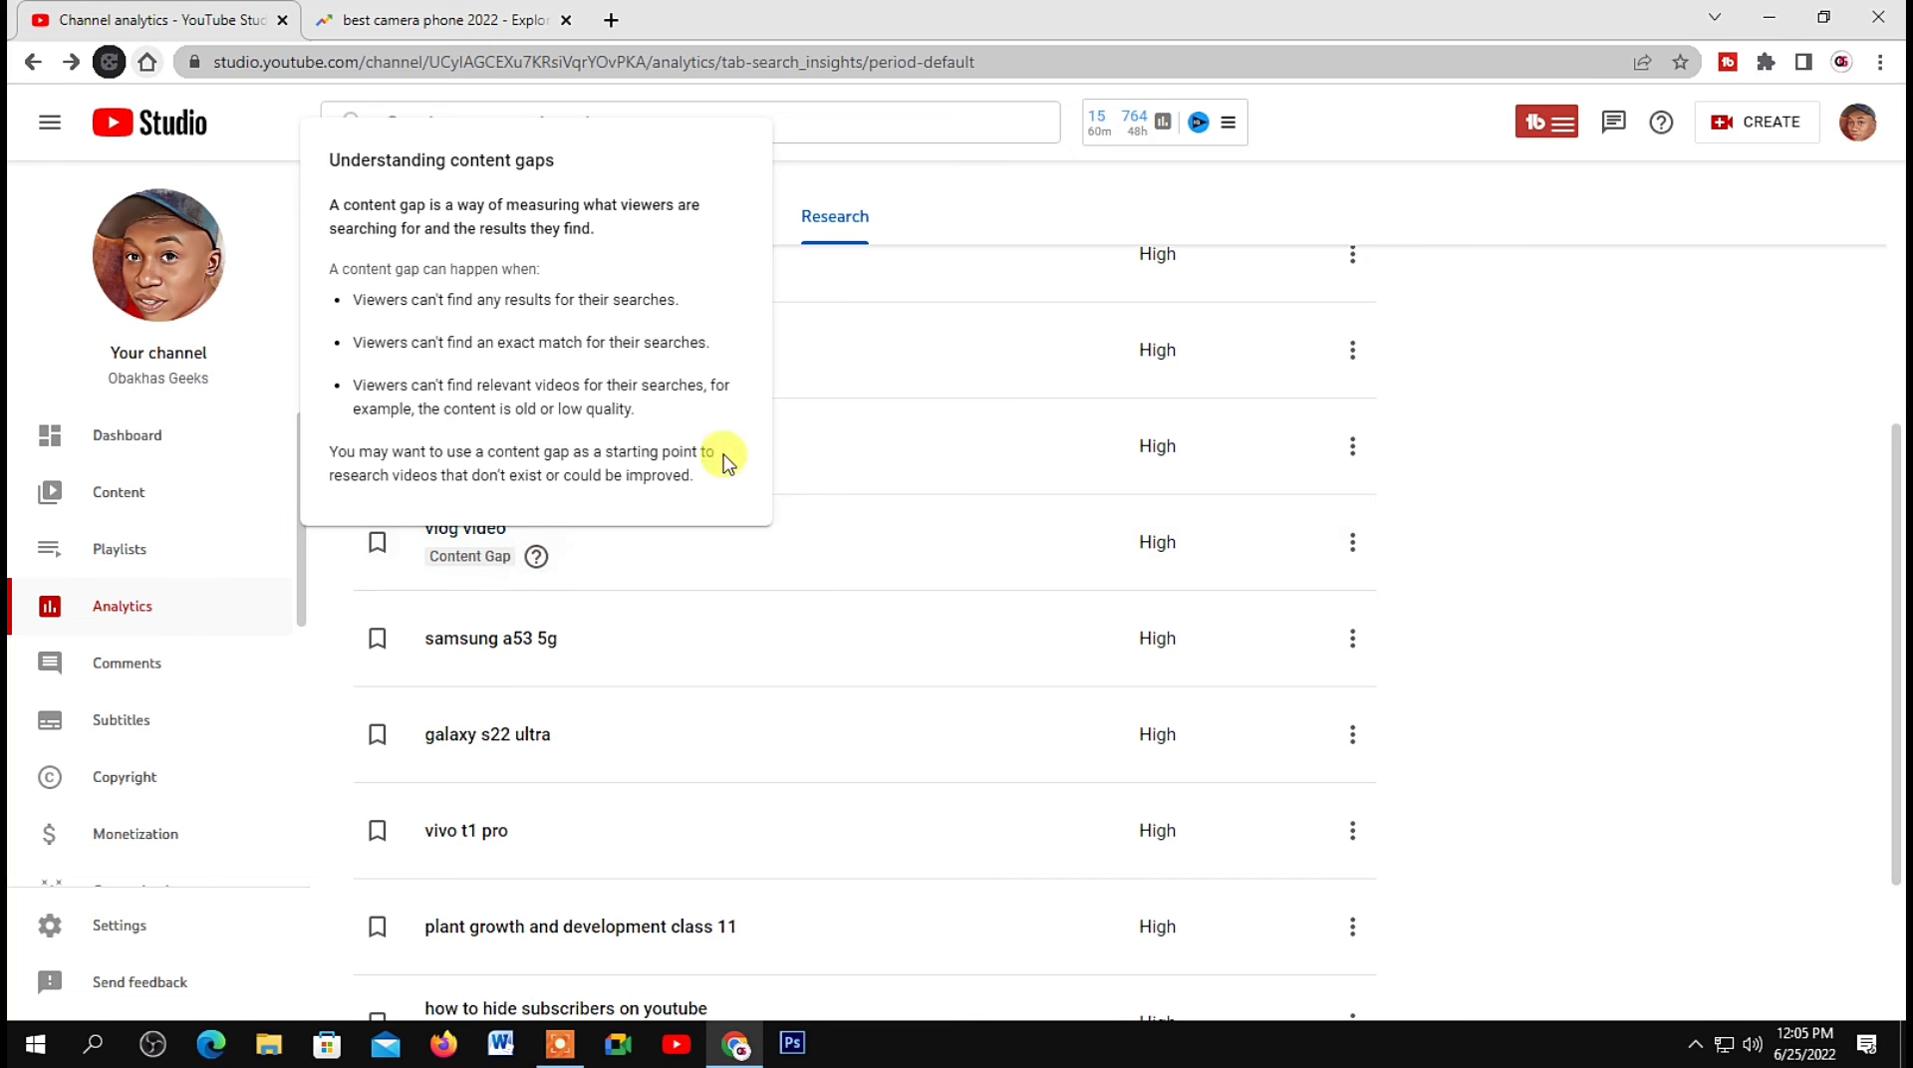
- Save the content gap search term "how to hide subscribers on youtube" from the viewers' searches
{"action": "scroll", "coordinate": [704, 654], "scroll_direction": "down", "scroll_amount": 2}
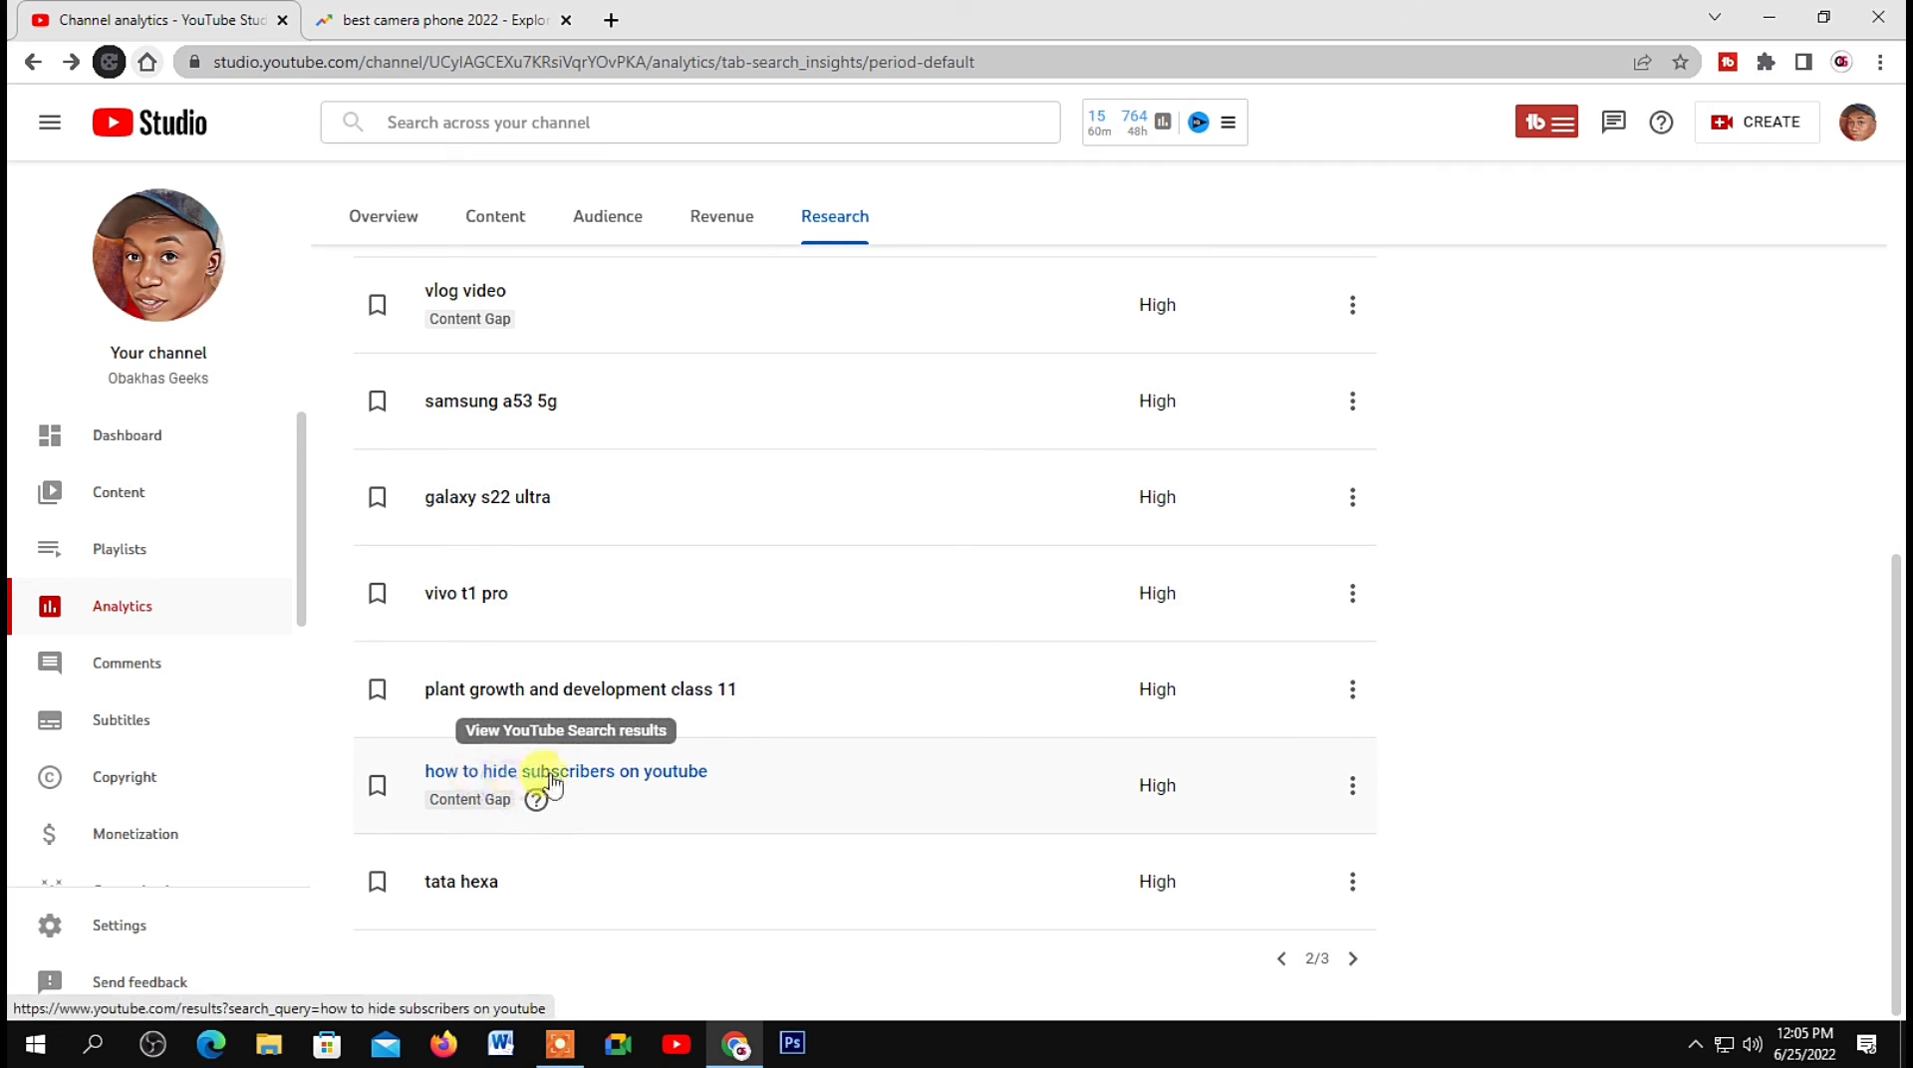
{"action": "left_click", "coordinate": [1352, 785]}
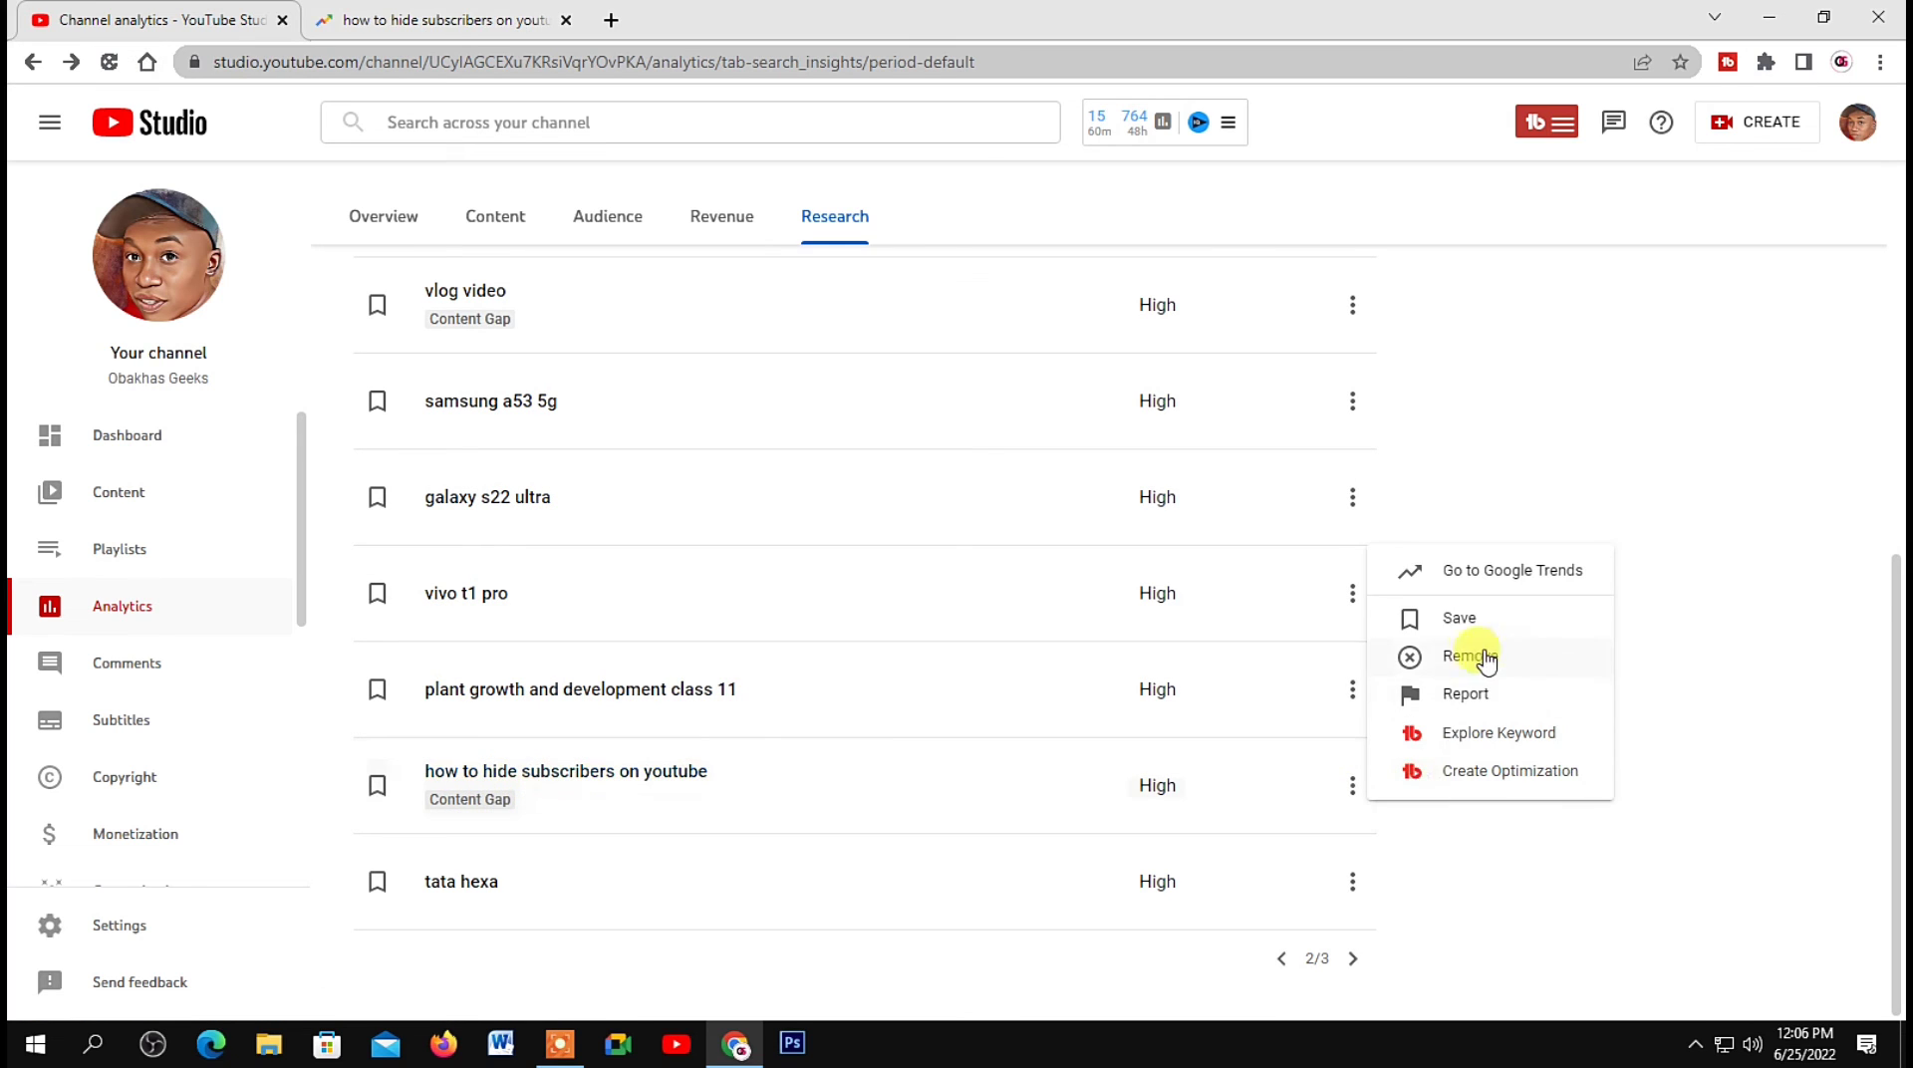
{"action": "left_click", "coordinate": [1462, 617]}
- Show the saved search terms and check the actions available for "best camera phone 2022"
{"action": "scroll", "coordinate": [979, 785], "scroll_direction": "up", "scroll_amount": 7}
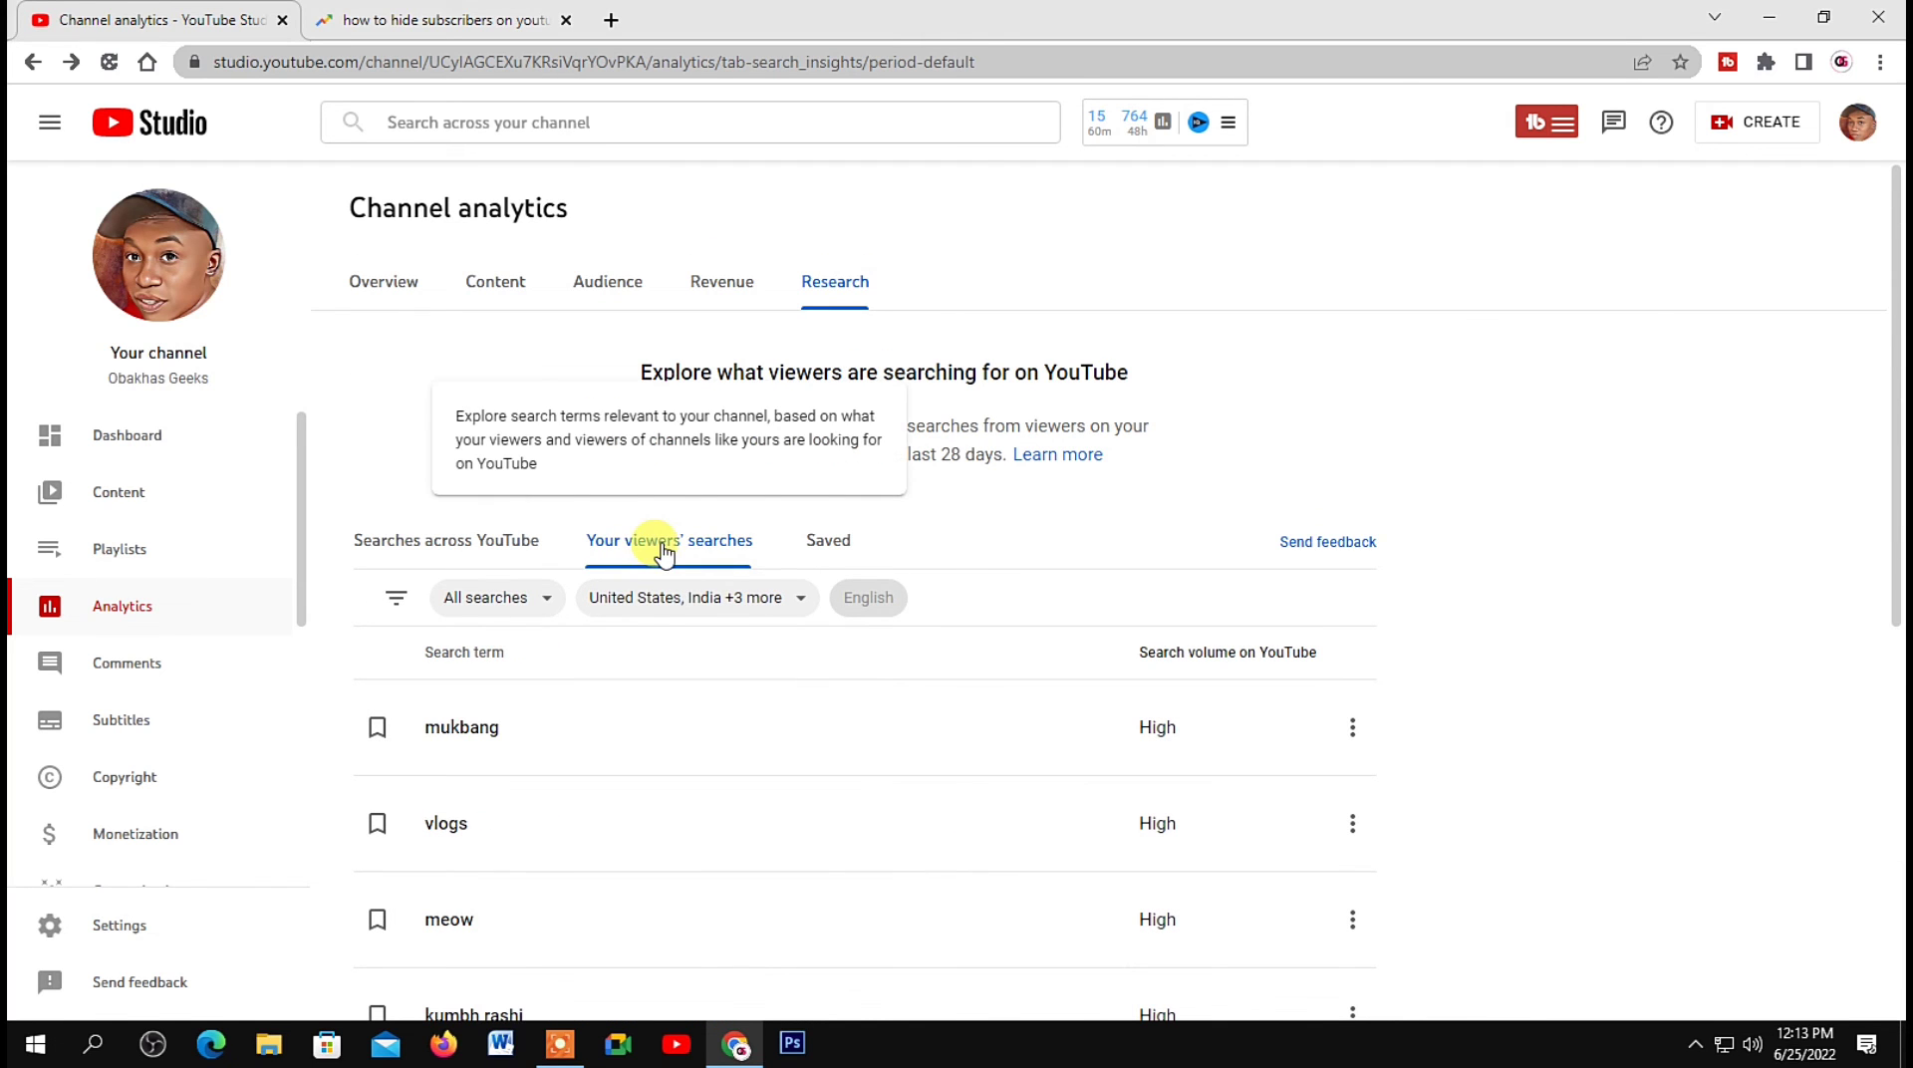
{"action": "left_click", "coordinate": [819, 546]}
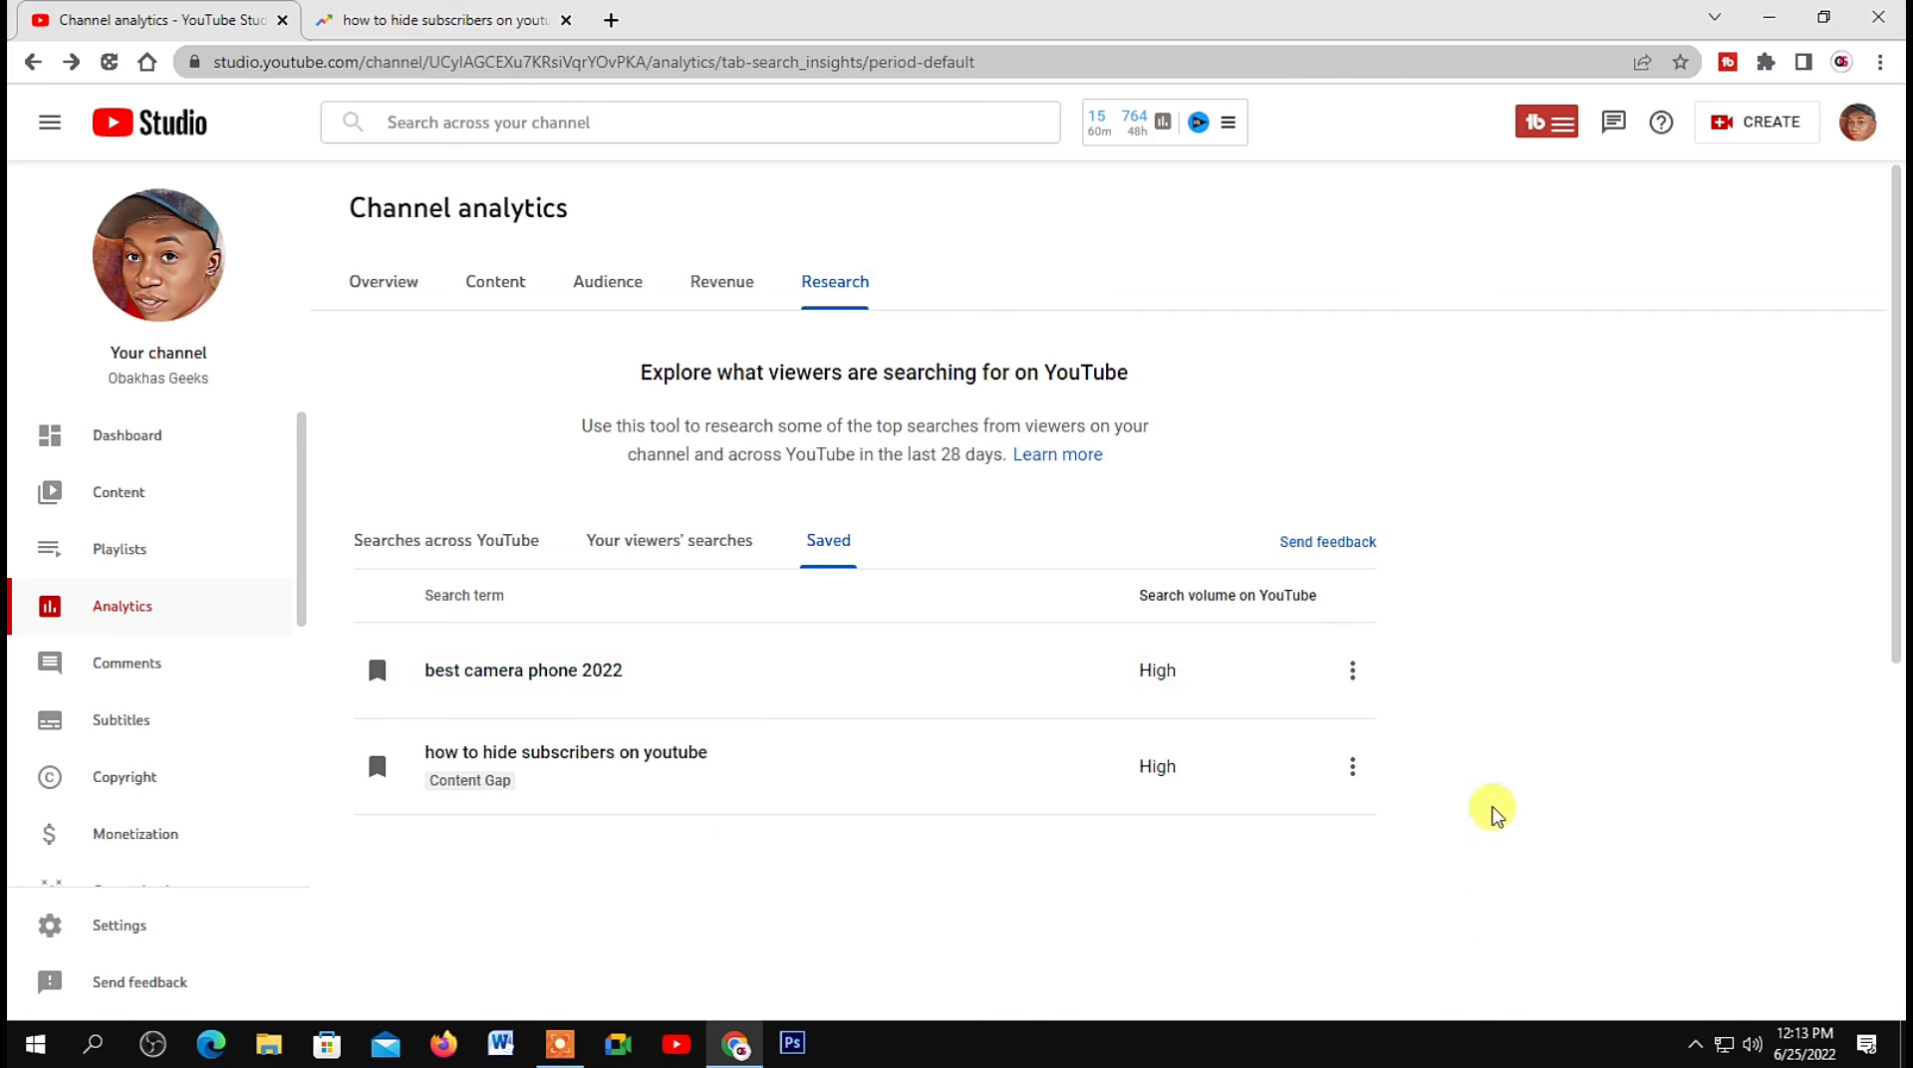
{"action": "left_click", "coordinate": [1351, 675]}
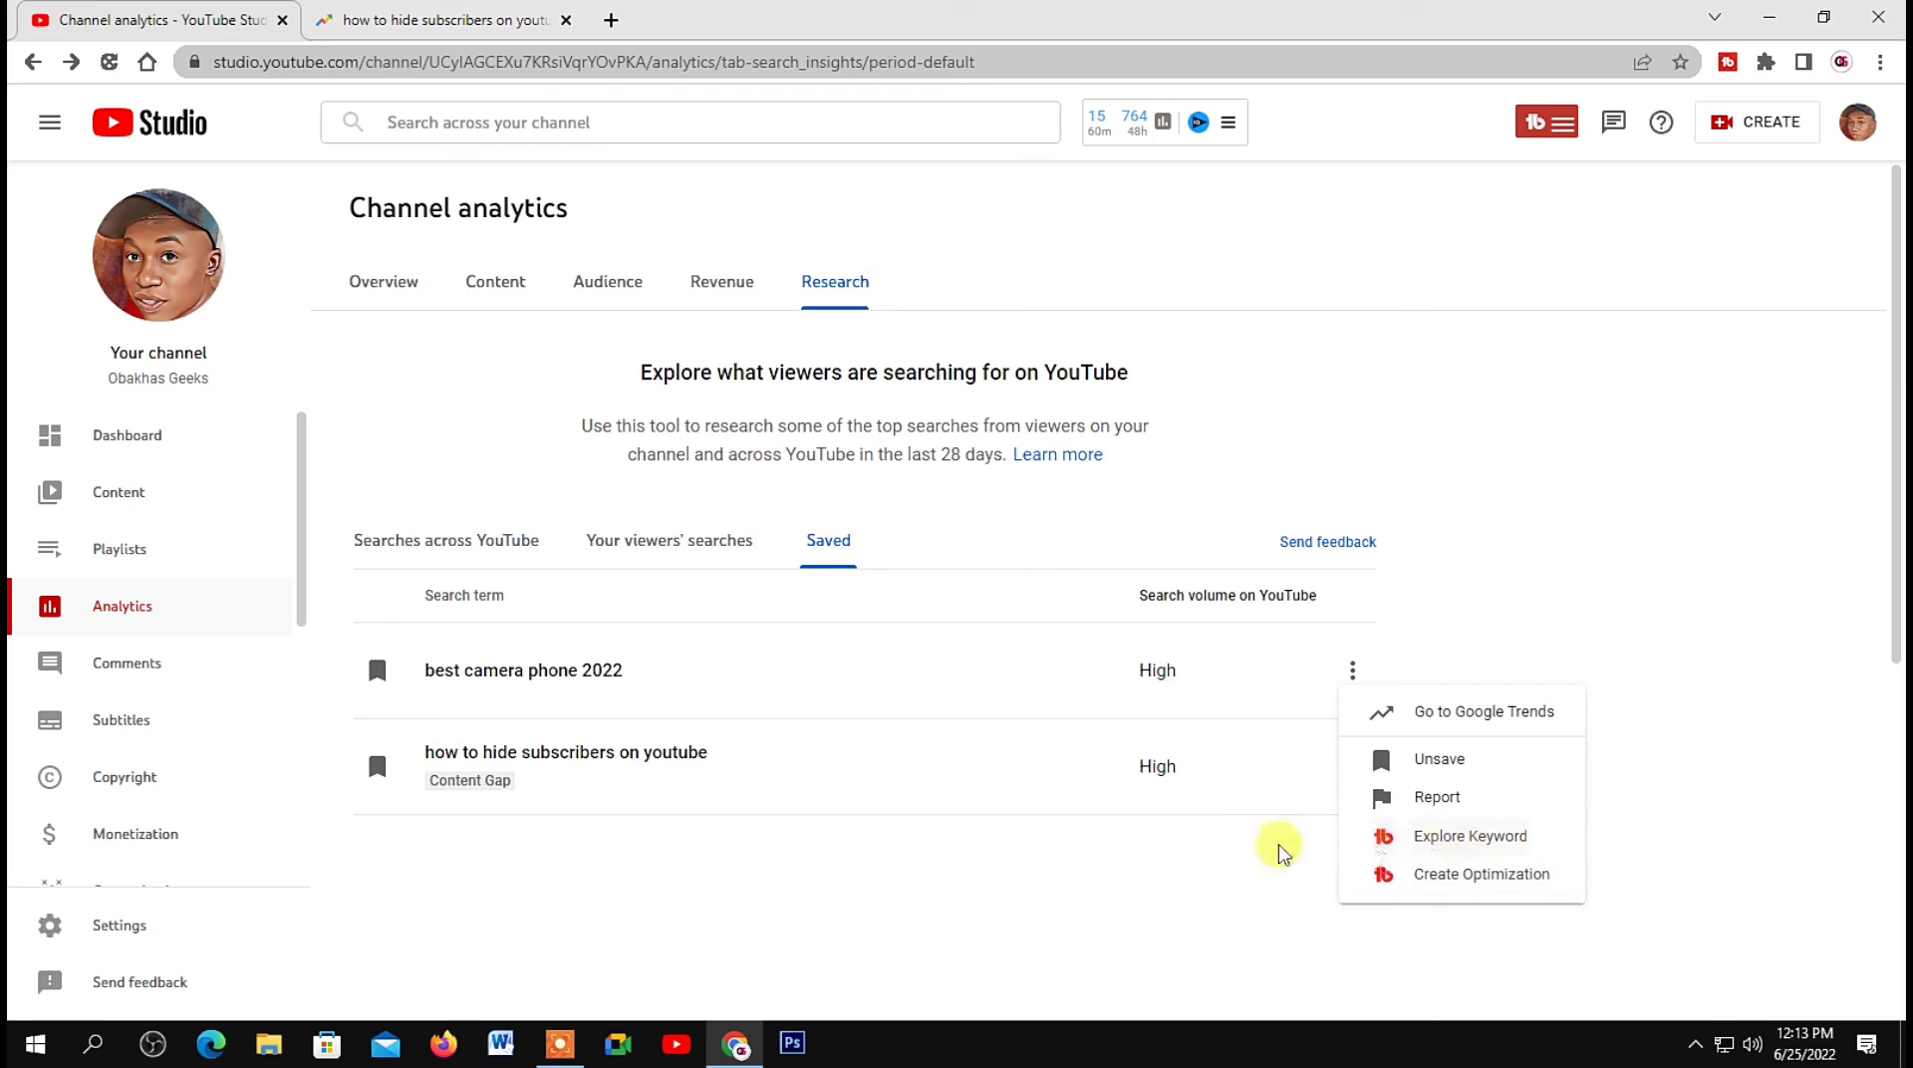
{"action": "left_click", "coordinate": [1089, 851]}
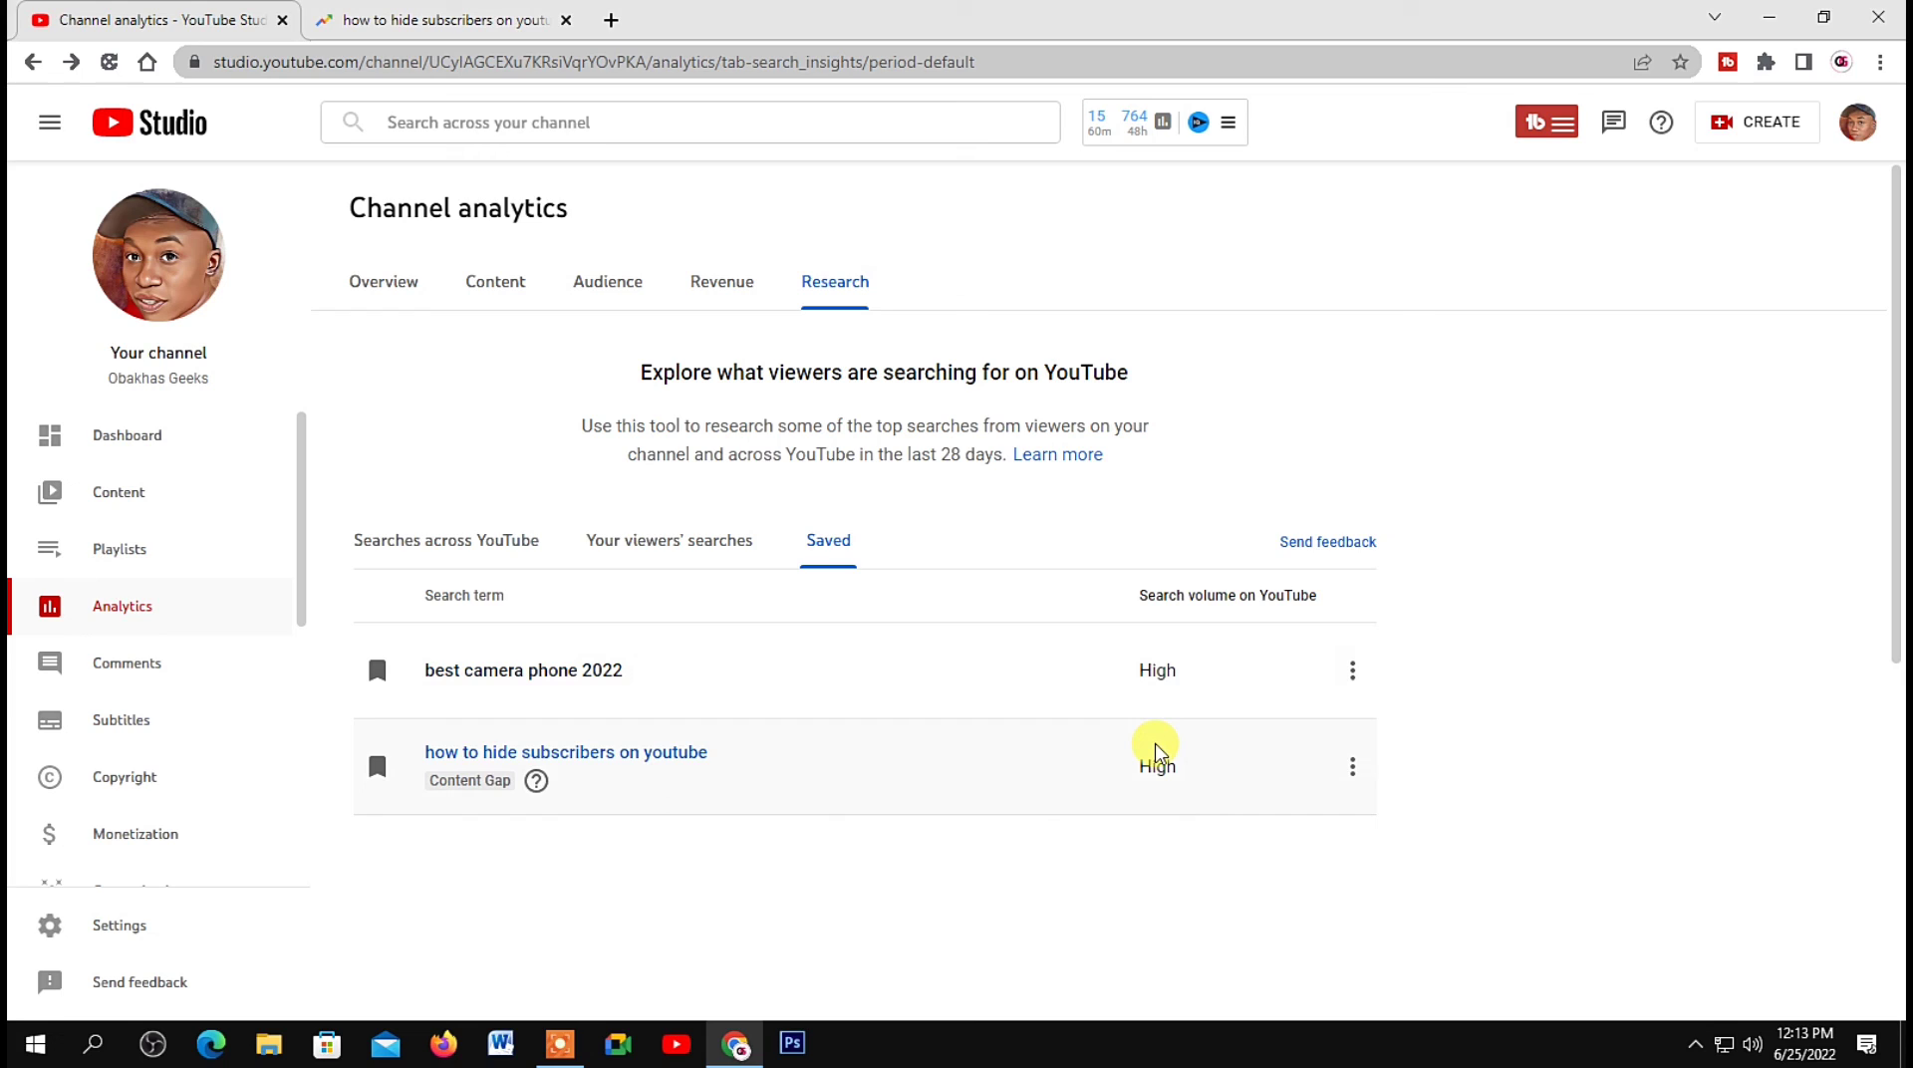